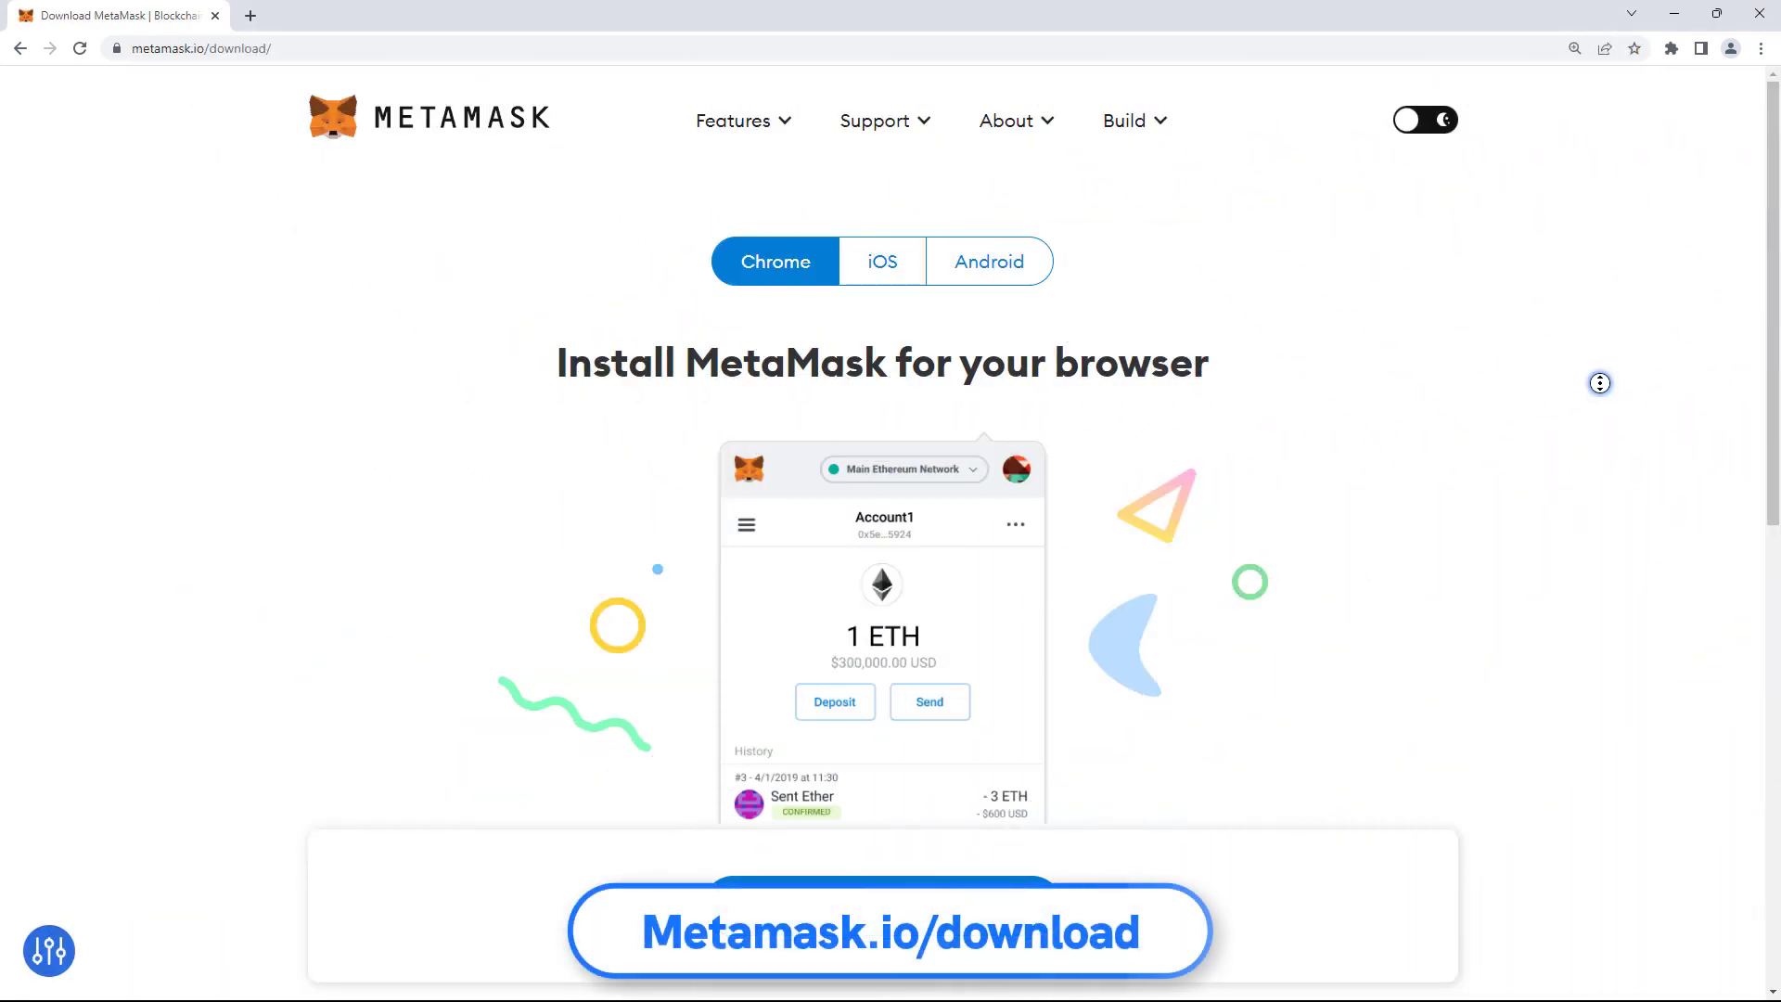
Install the MetaMask extension for Chrome from the MetaMask download page and confirm adding it to the browser.
{"action": "scroll", "coordinate": [1599, 418], "scroll_direction": "down", "scroll_amount": 4}
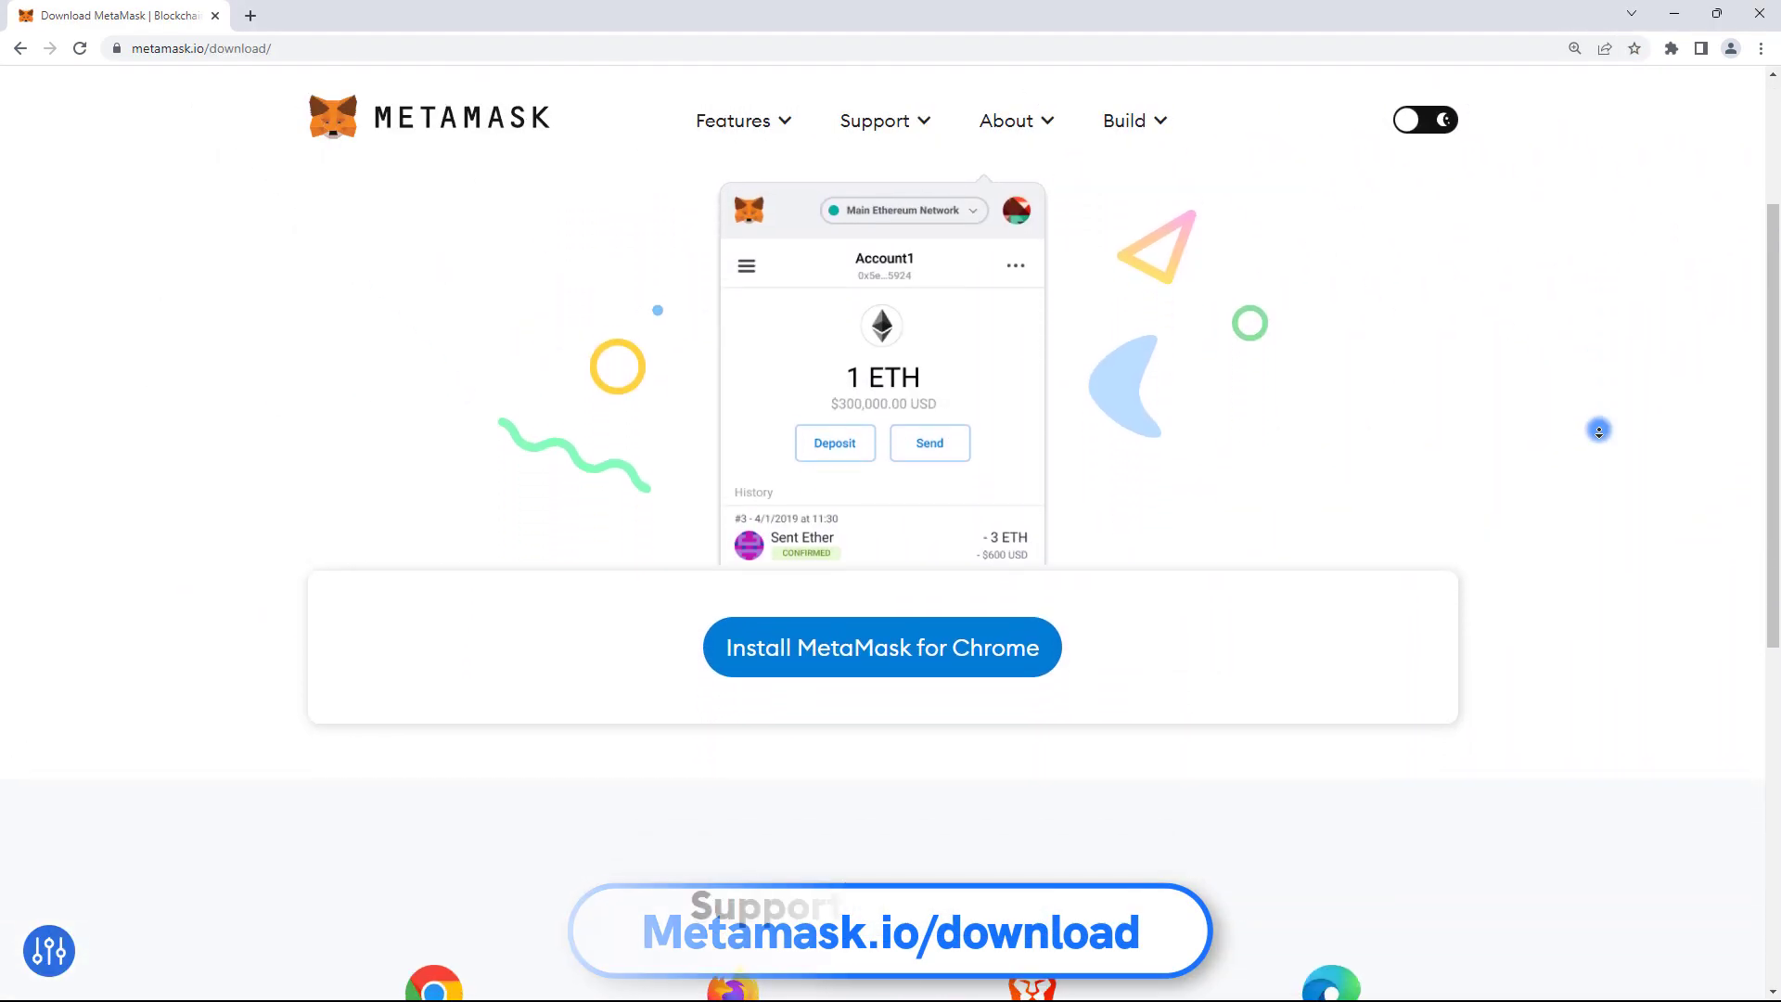
{"action": "scroll", "coordinate": [1599, 430], "scroll_direction": "down", "scroll_amount": 2}
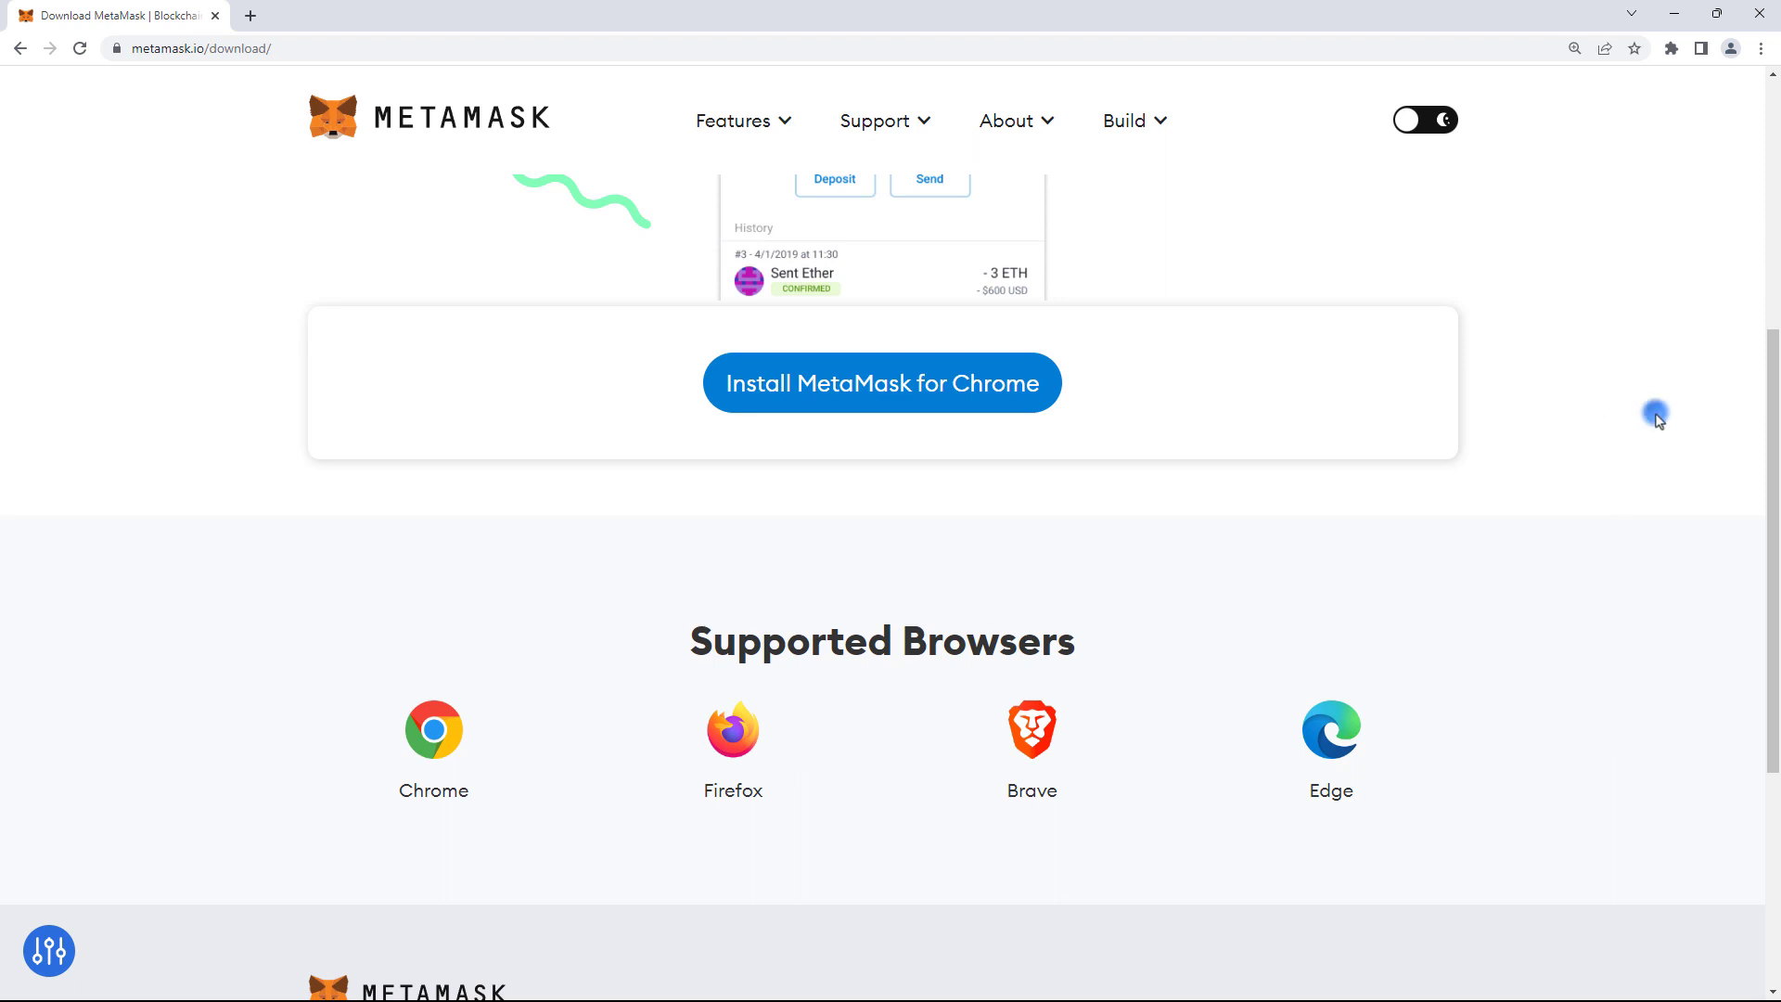
{"action": "left_click", "coordinate": [859, 381]}
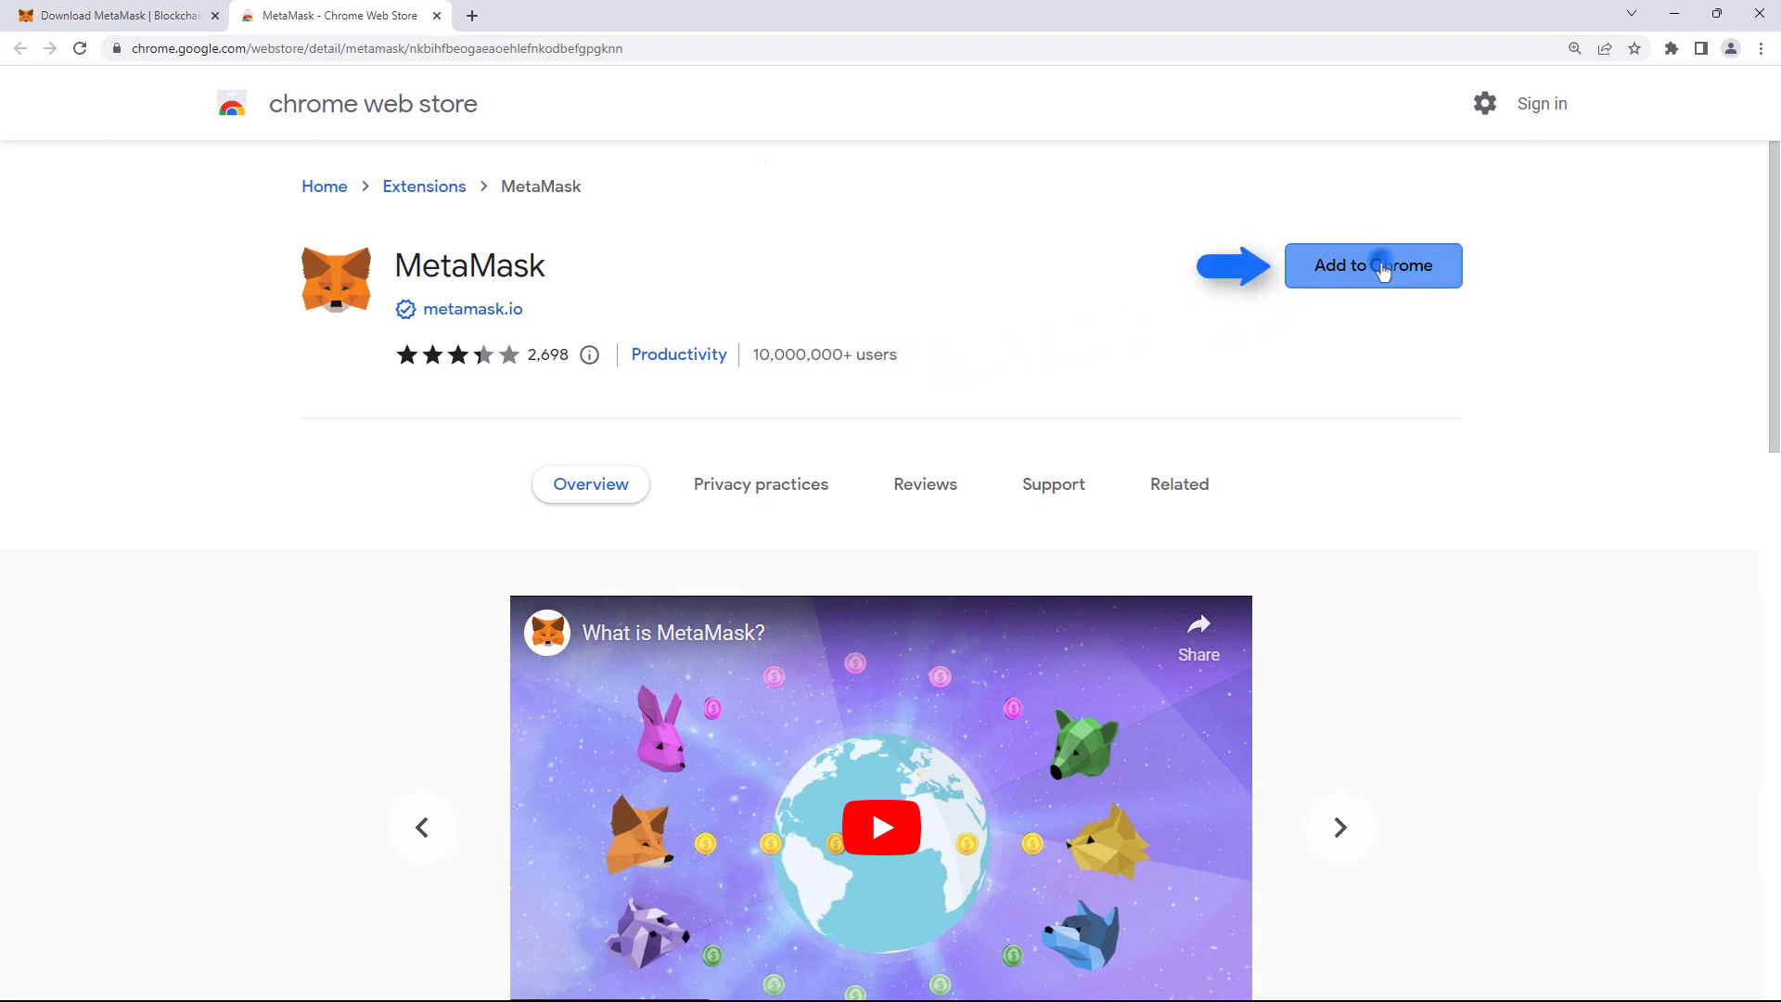
{"action": "left_click", "coordinate": [1383, 269]}
{"action": "left_click", "coordinate": [914, 267]}
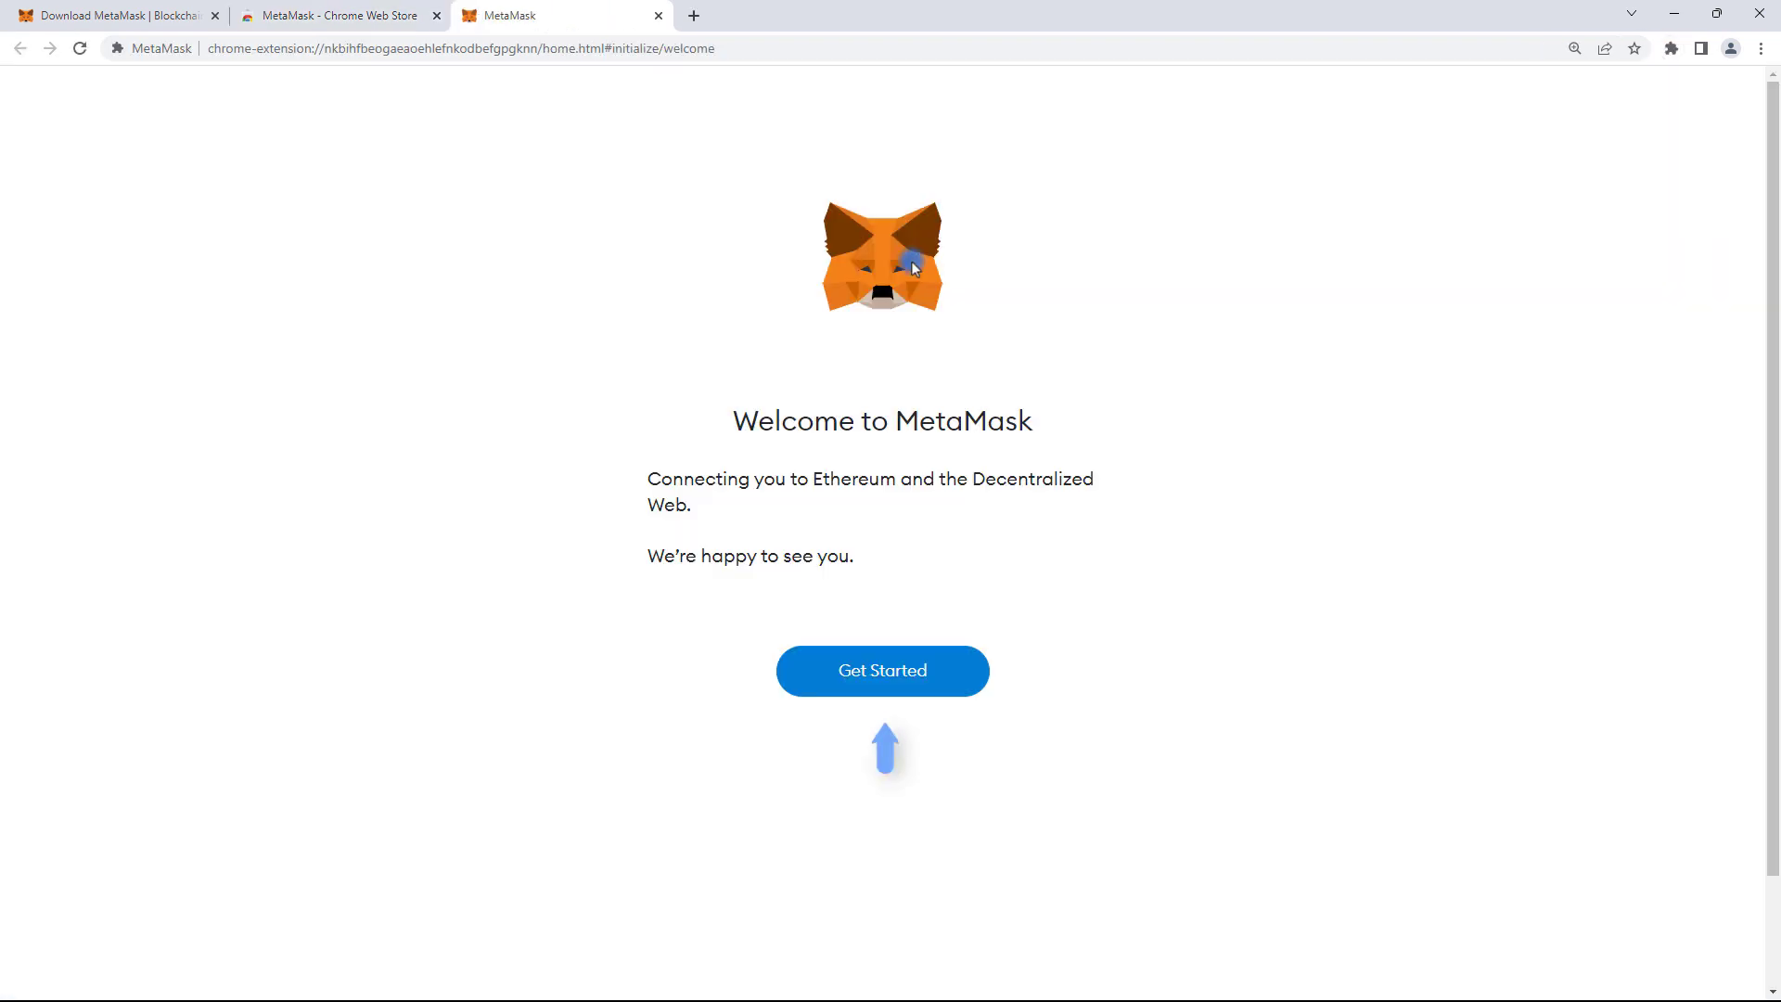
Start the MetaMask setup, agree to usage data collection and choose to import an existing wallet.
{"action": "left_click", "coordinate": [891, 671]}
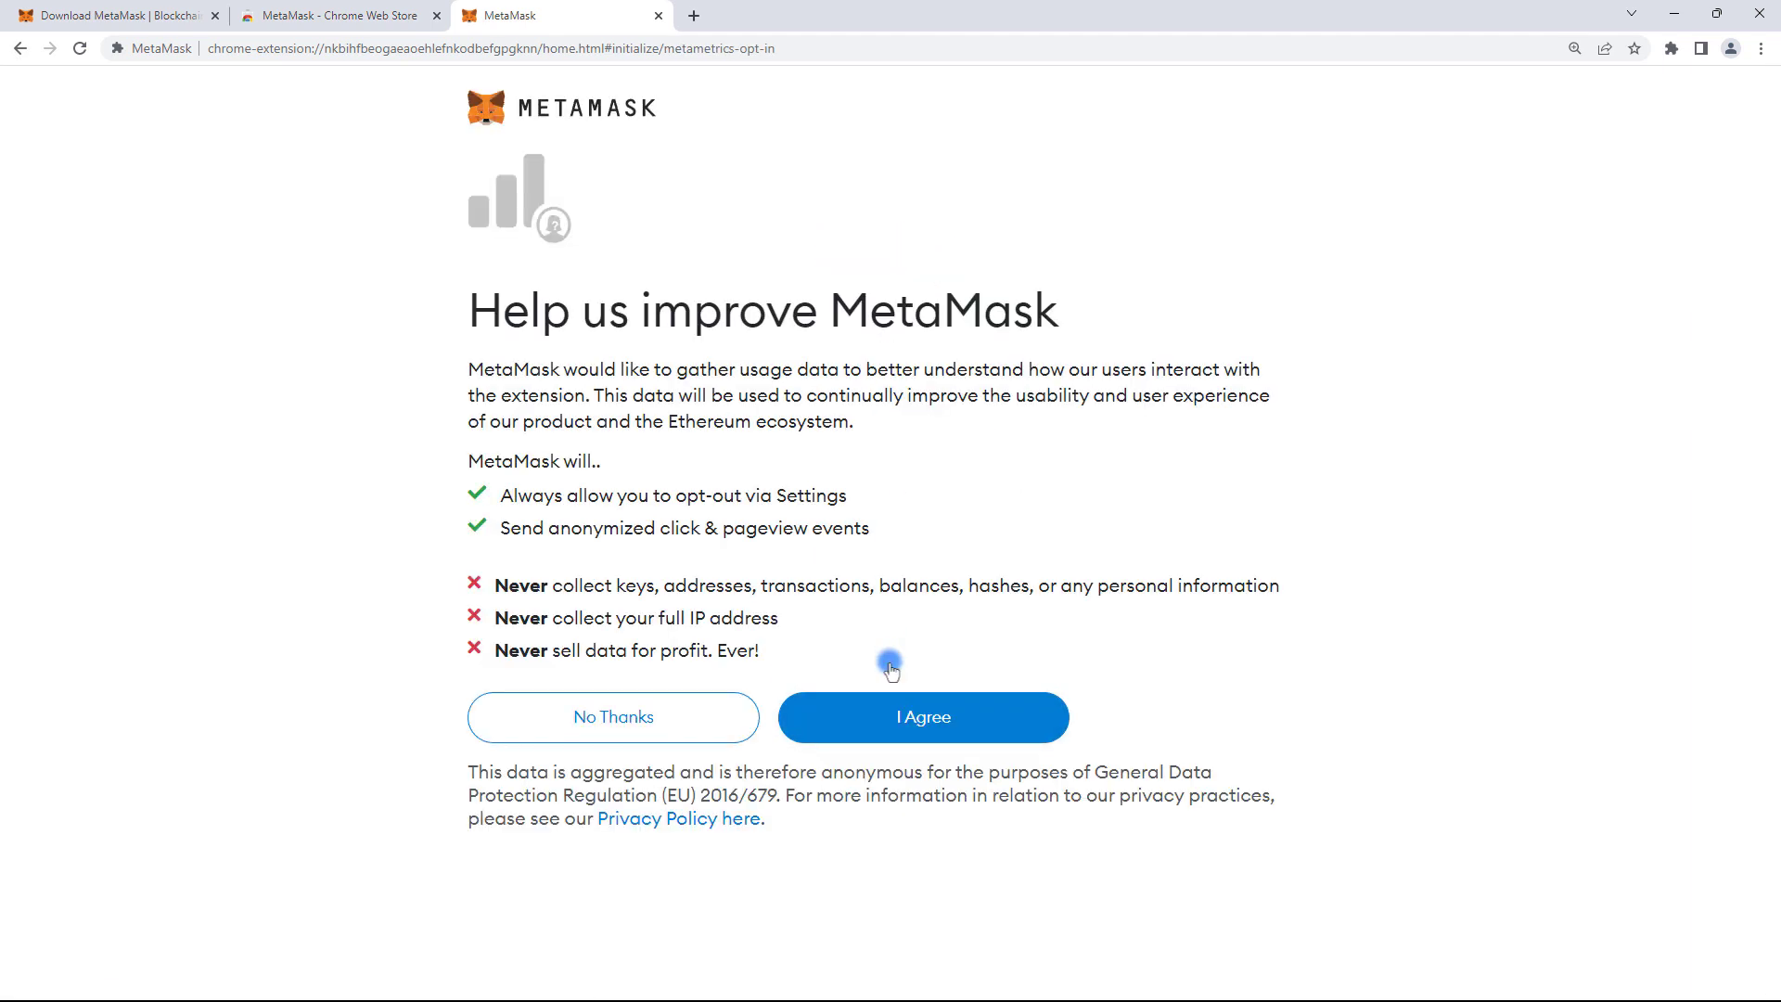
{"action": "left_click", "coordinate": [921, 719]}
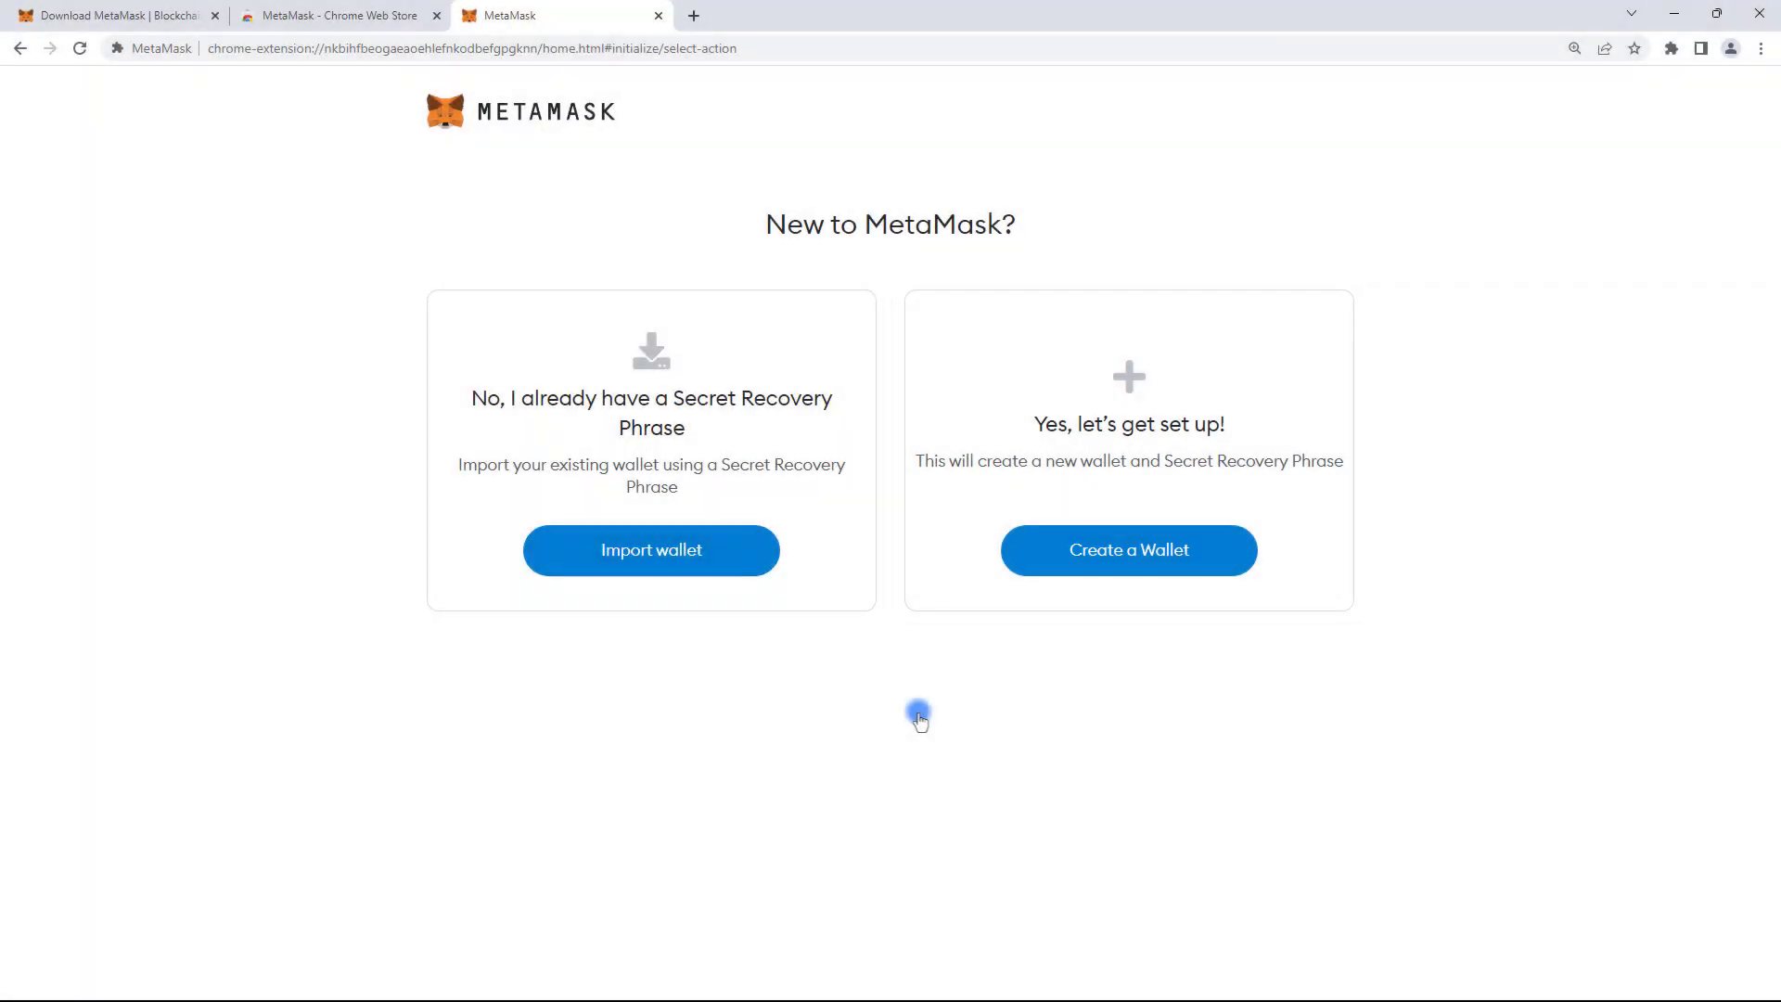
{"action": "left_click", "coordinate": [698, 553]}
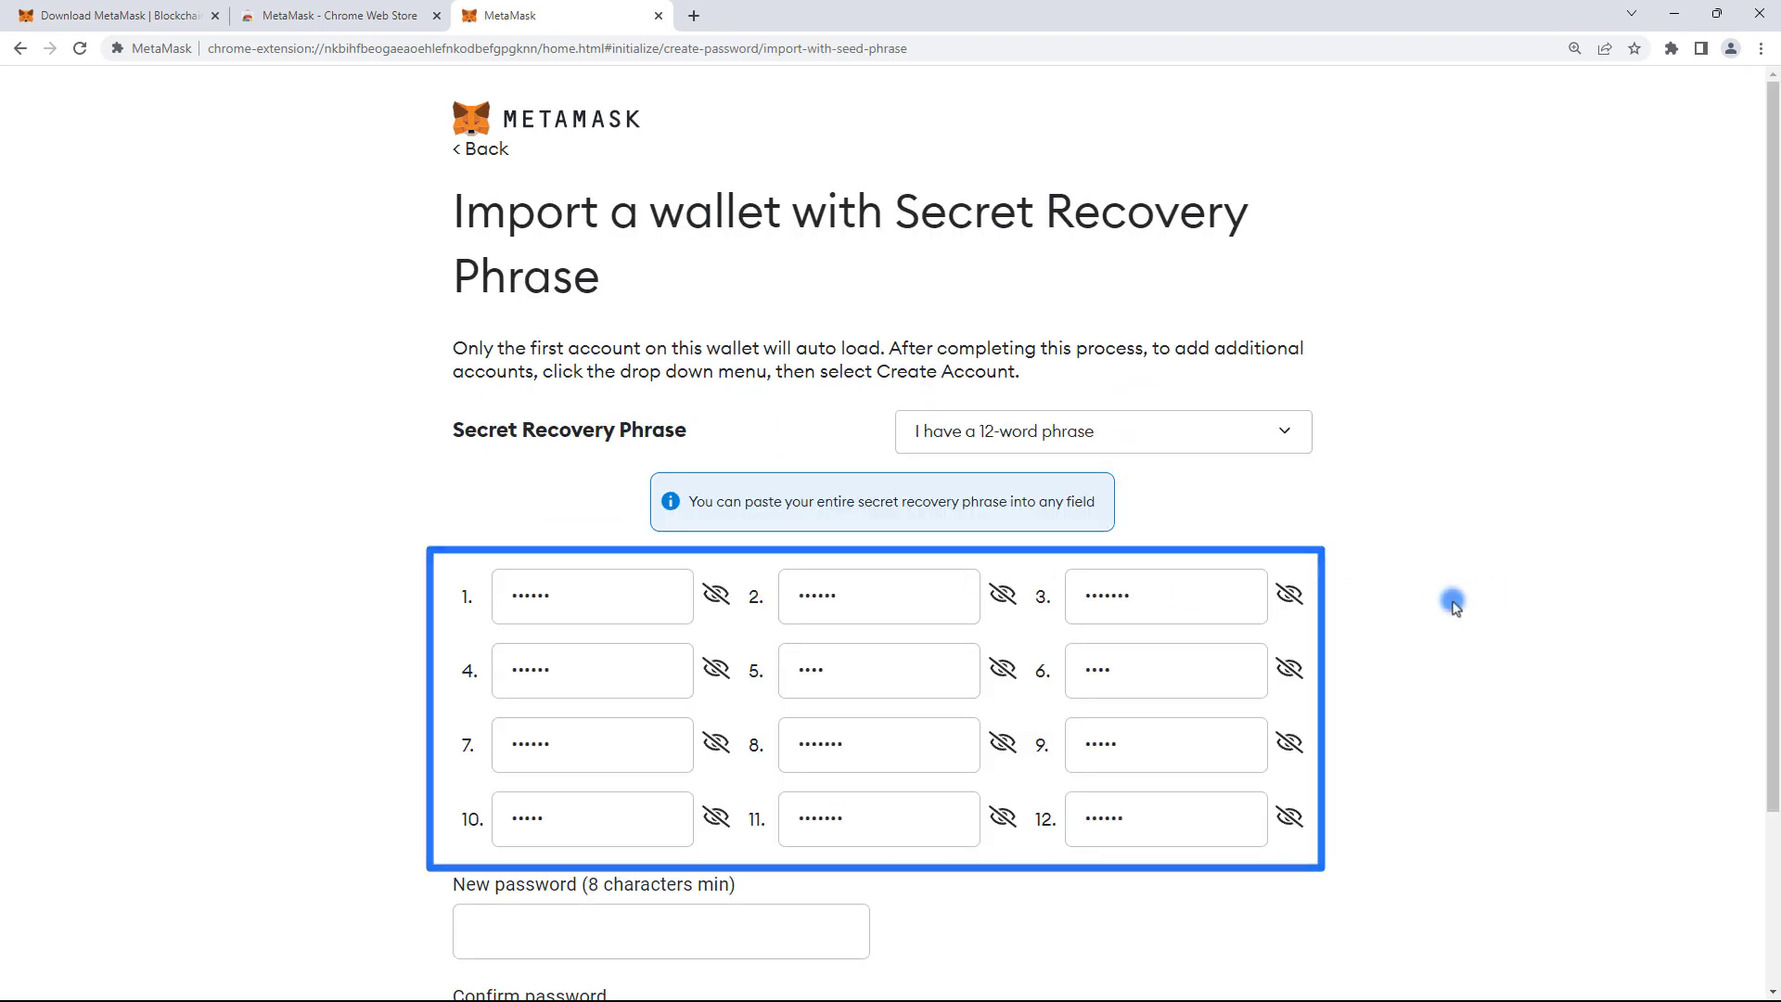
Import the wallet with its secret recovery phrase, a new confirmed password and the Terms of Use accepted, and finish the setup.
{"action": "middle_click", "coordinate": [1453, 603]}
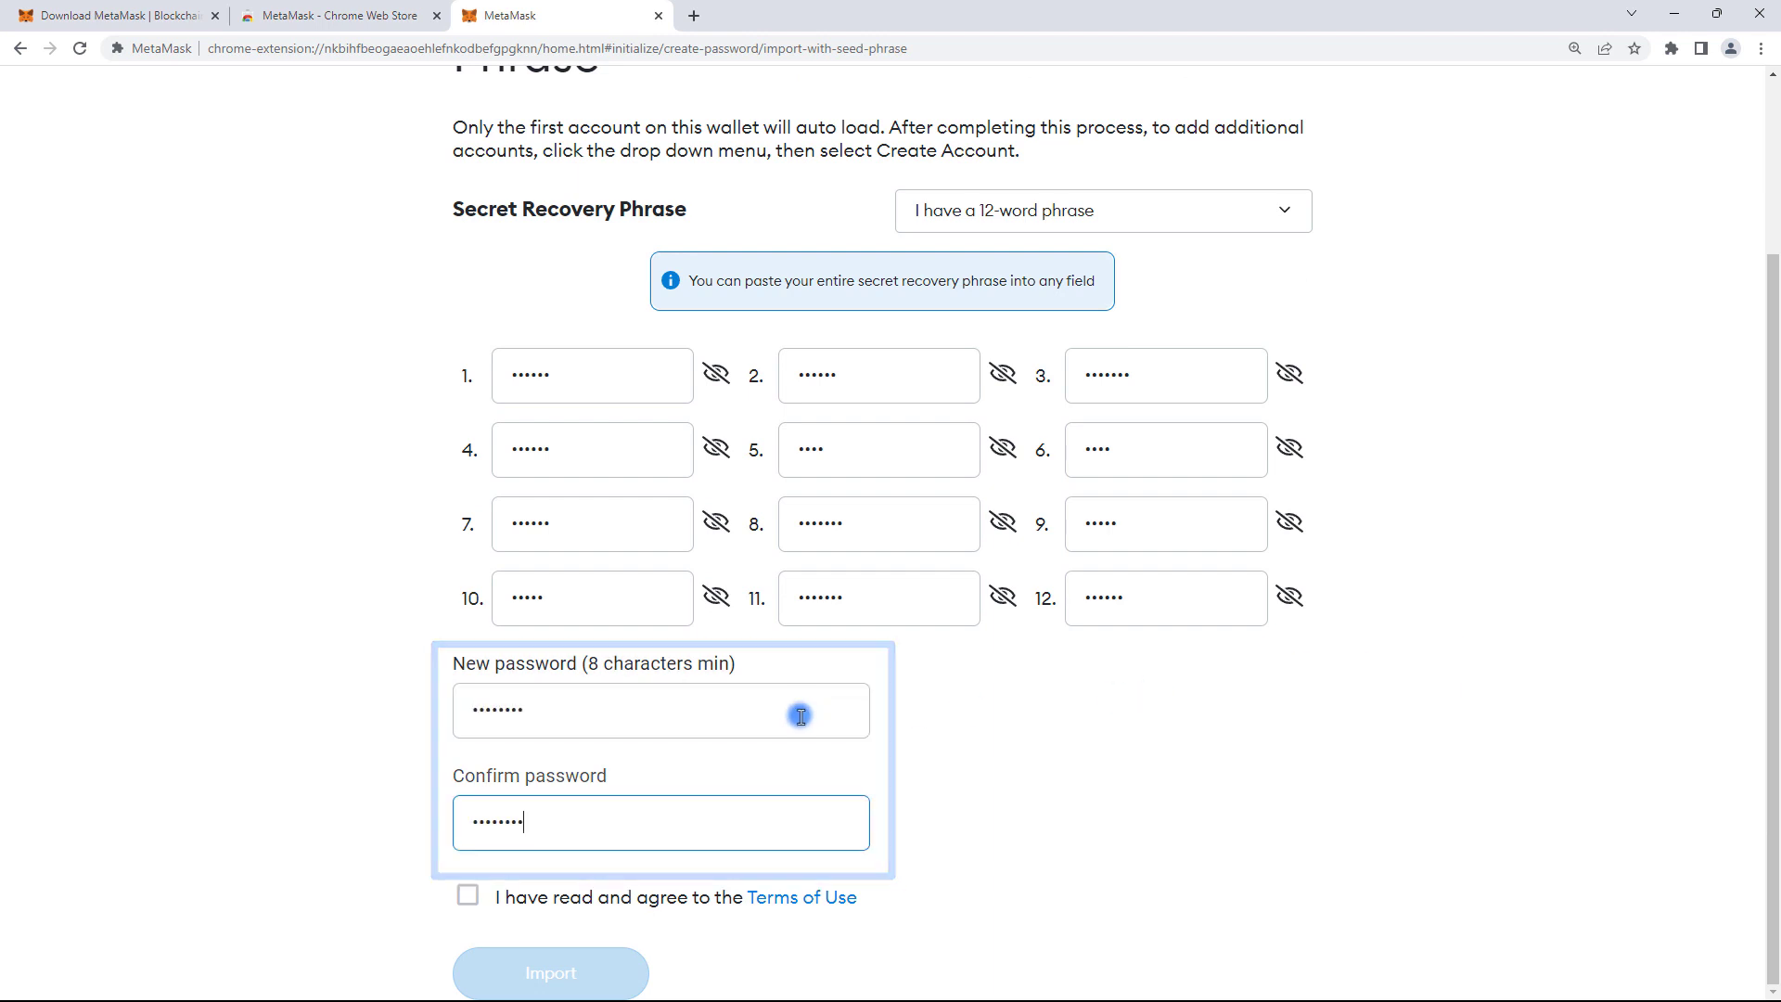
{"action": "left_click", "coordinate": [467, 895]}
{"action": "left_click", "coordinate": [557, 965]}
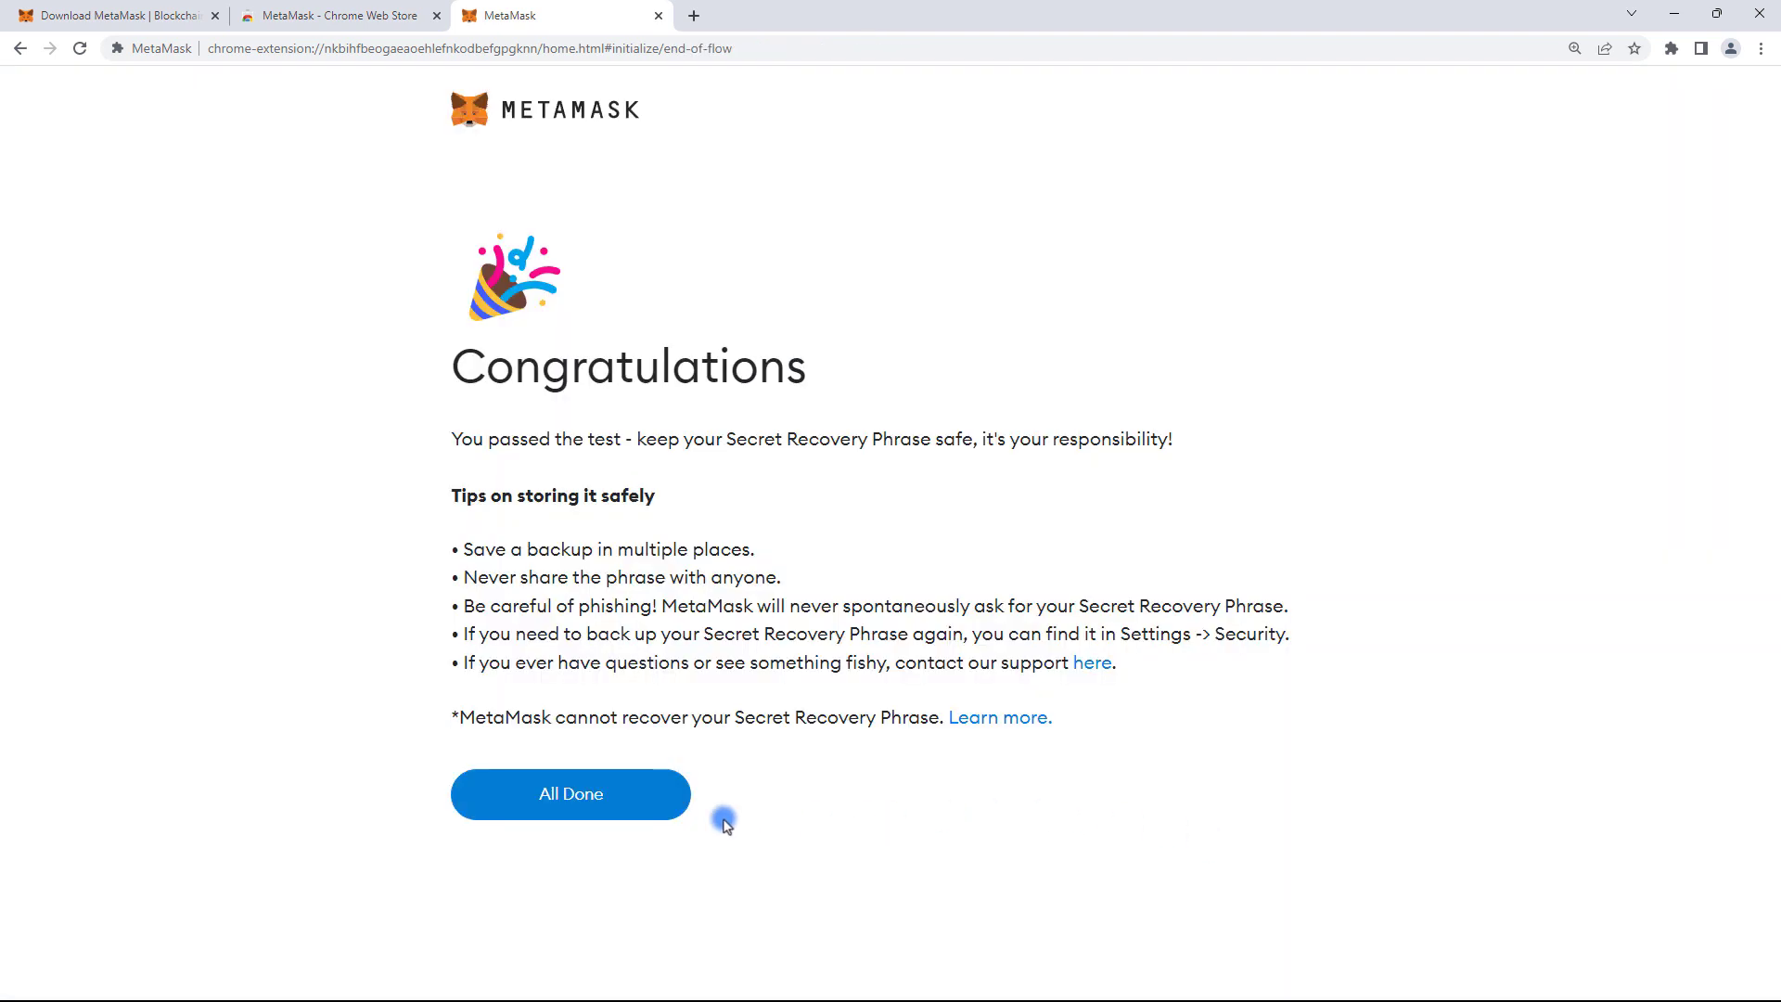
{"action": "left_click", "coordinate": [682, 806]}
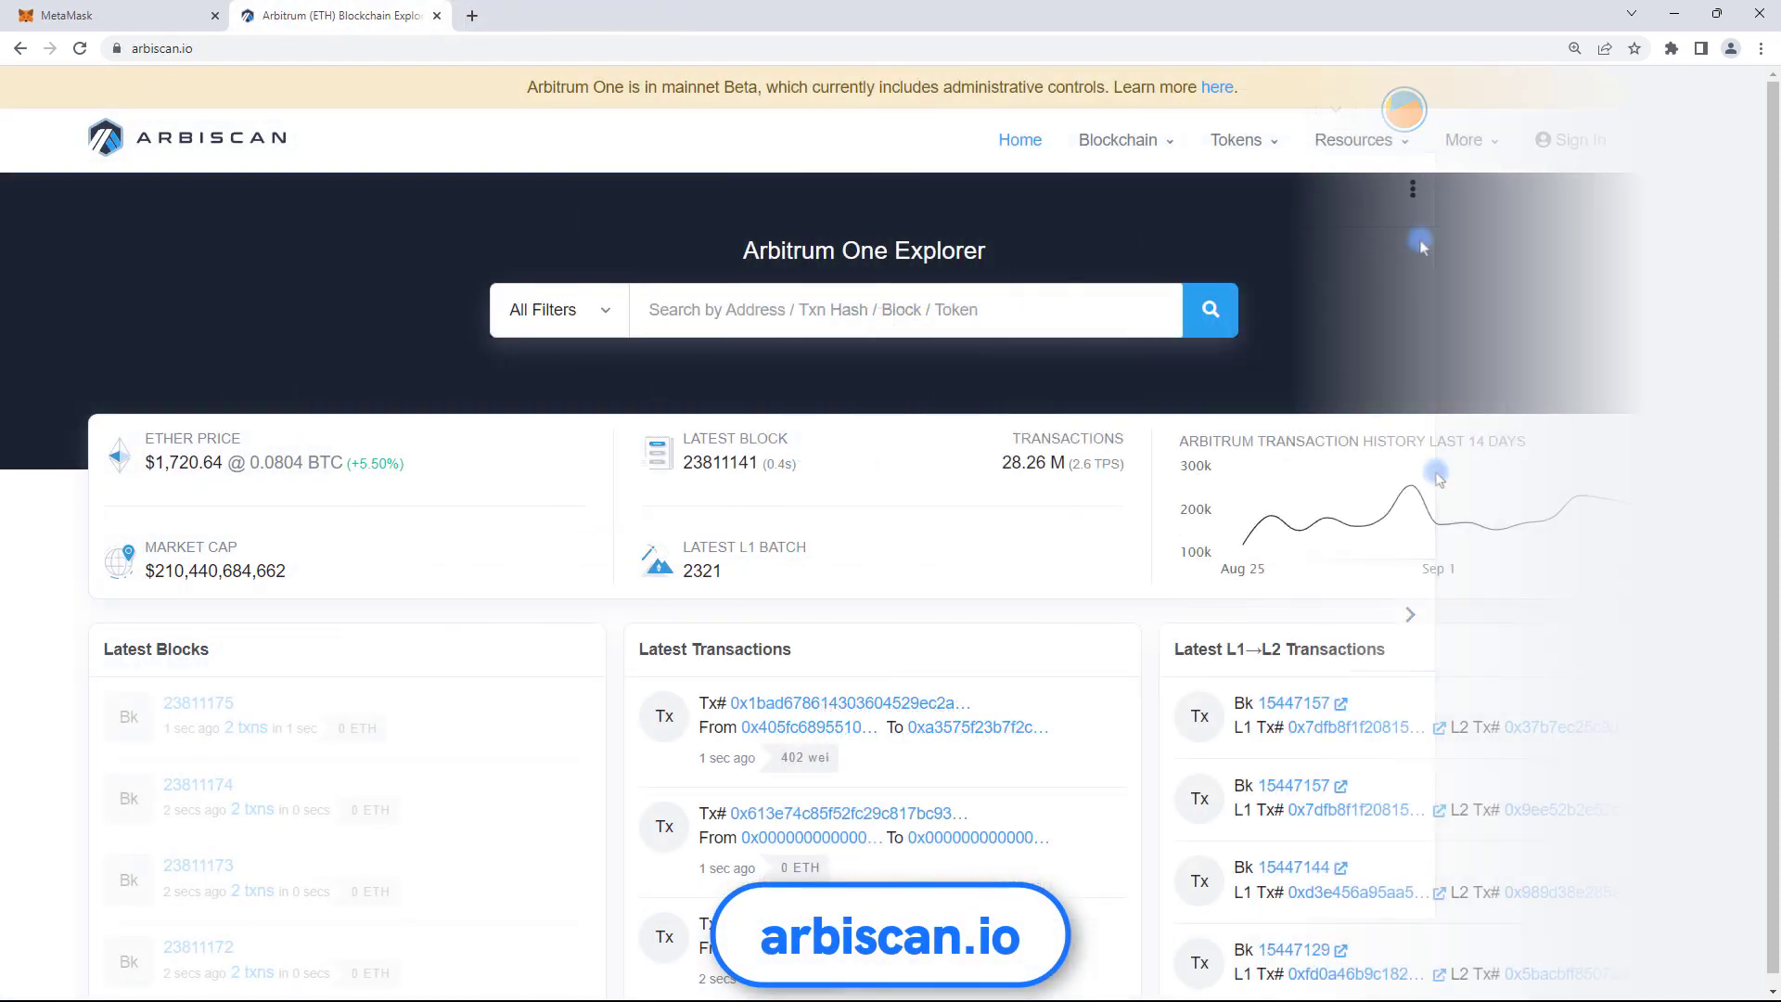
Add the Arbitrum network to MetaMask from arbiscan.io, approve switching to it, and check the wallet's network list.
{"action": "scroll", "coordinate": [1420, 239], "scroll_direction": "down", "scroll_amount": 5}
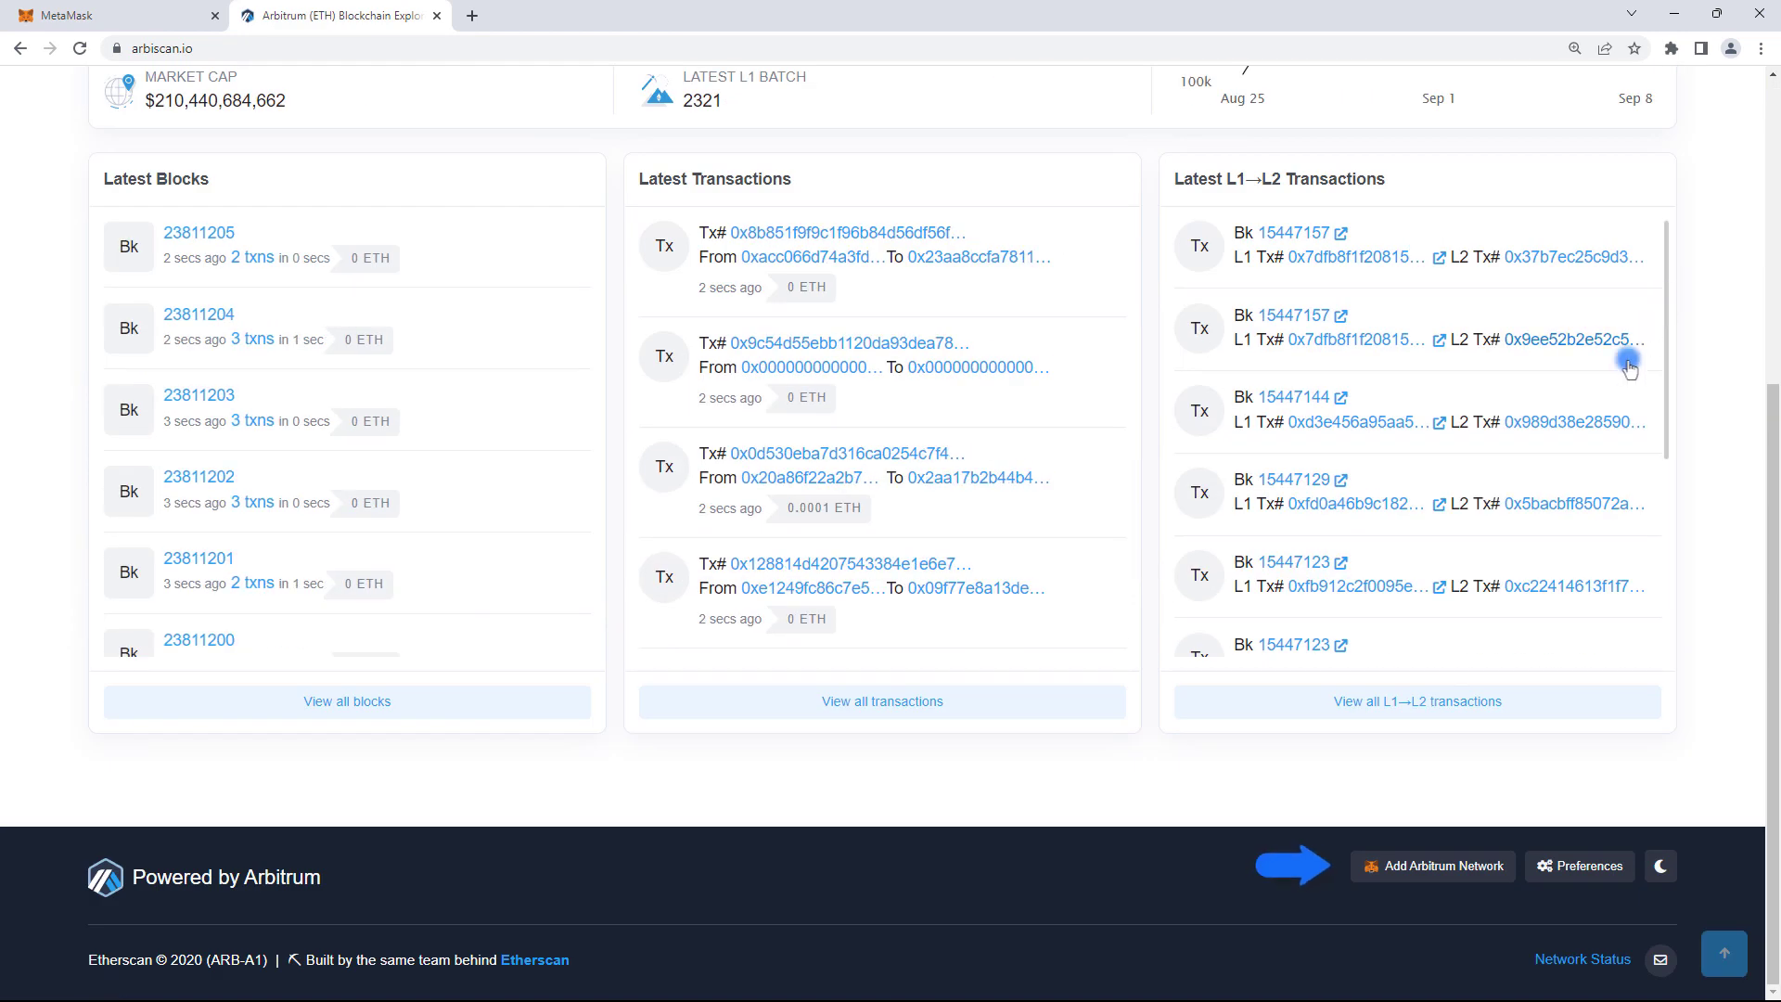
{"action": "left_click", "coordinate": [1434, 865]}
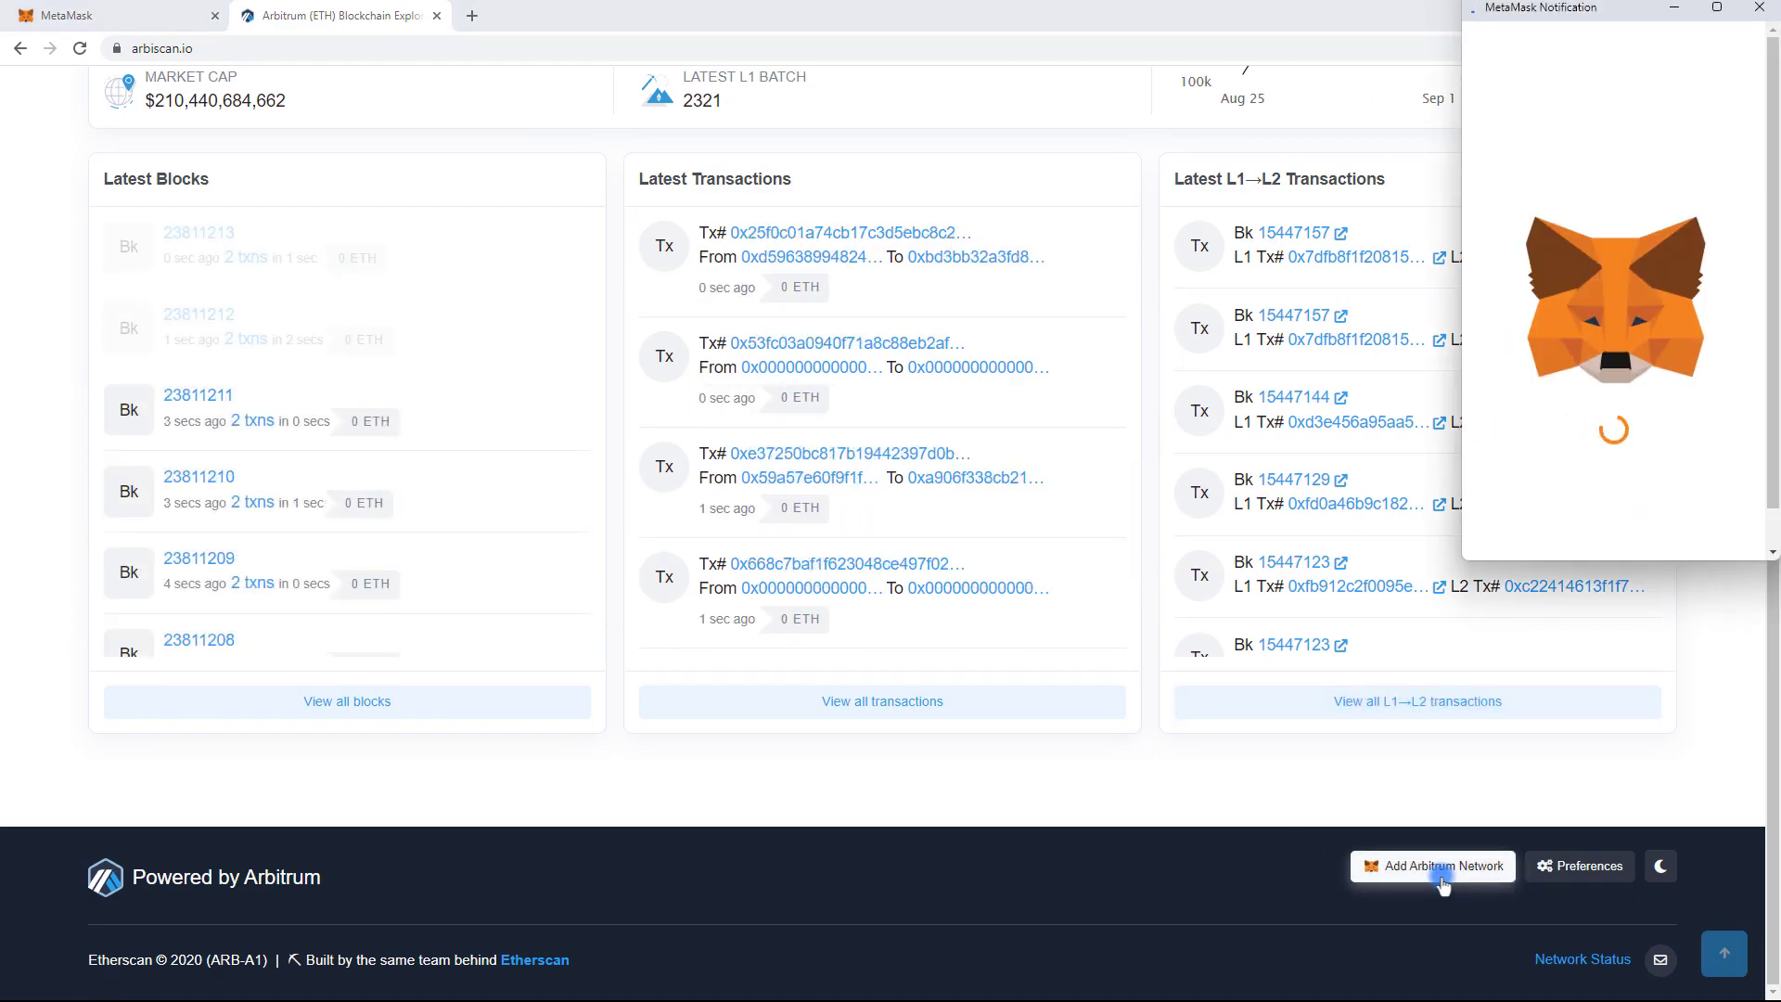
{"action": "scroll", "coordinate": [1698, 395], "scroll_direction": "down", "scroll_amount": 5}
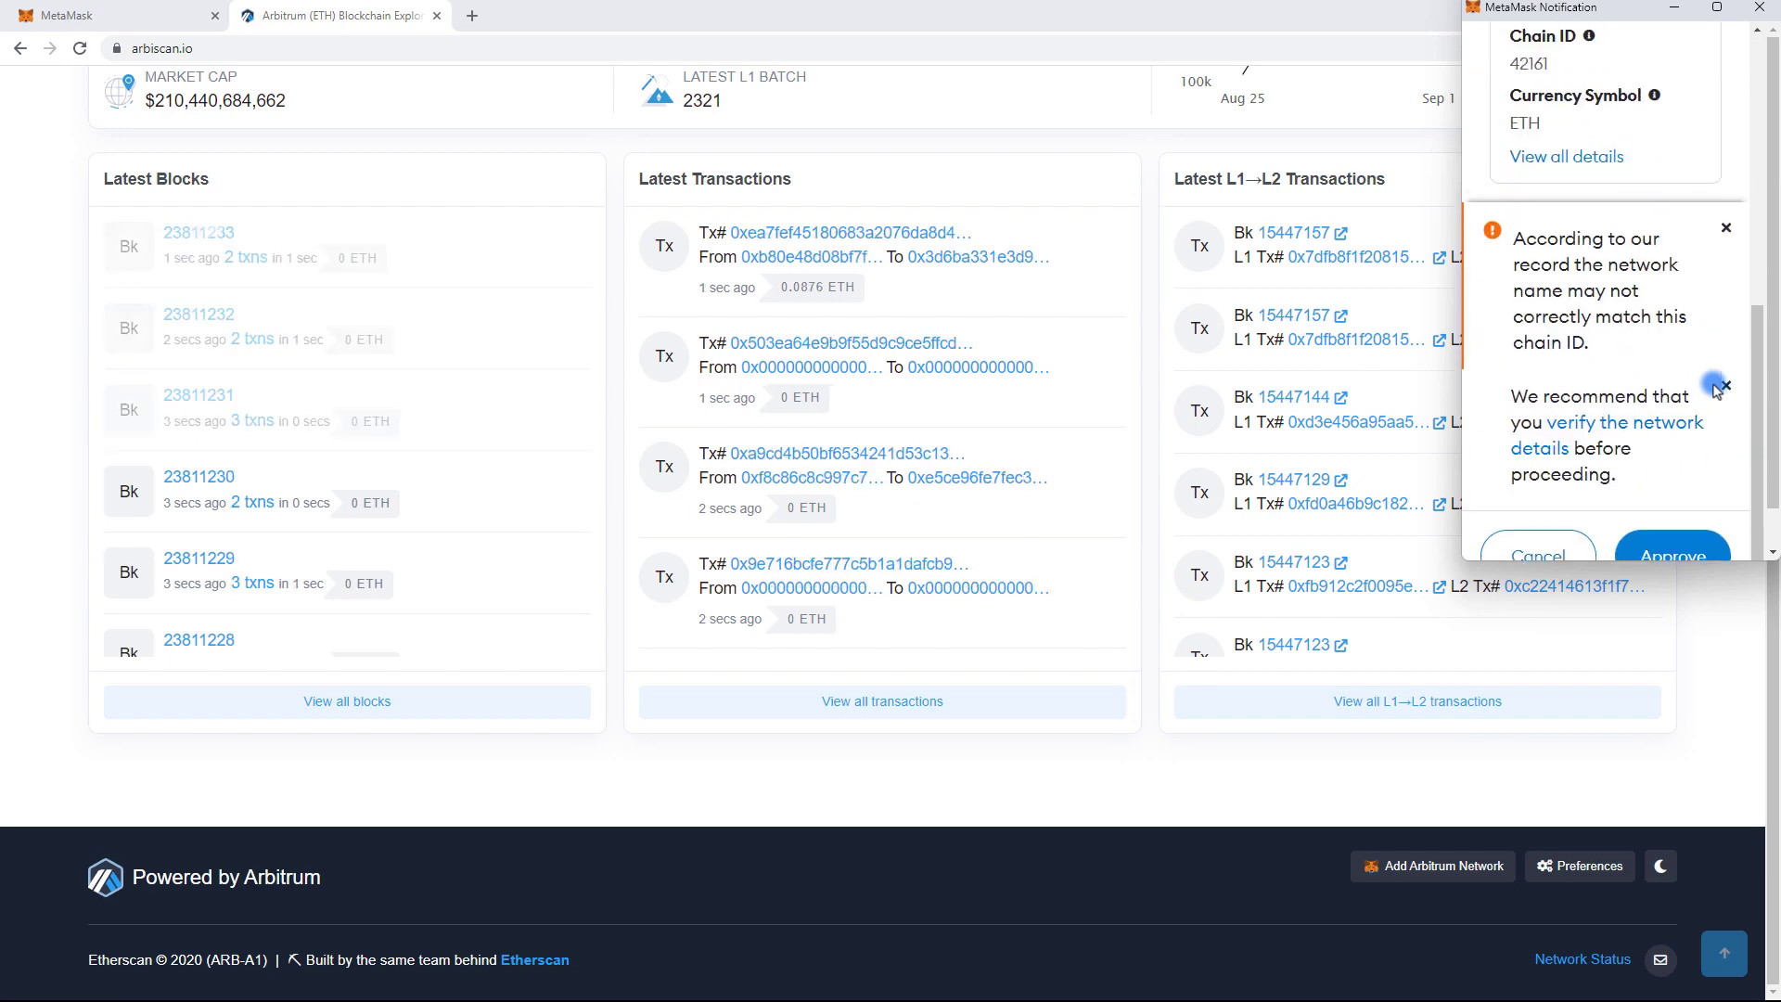
{"action": "left_click", "coordinate": [1689, 513]}
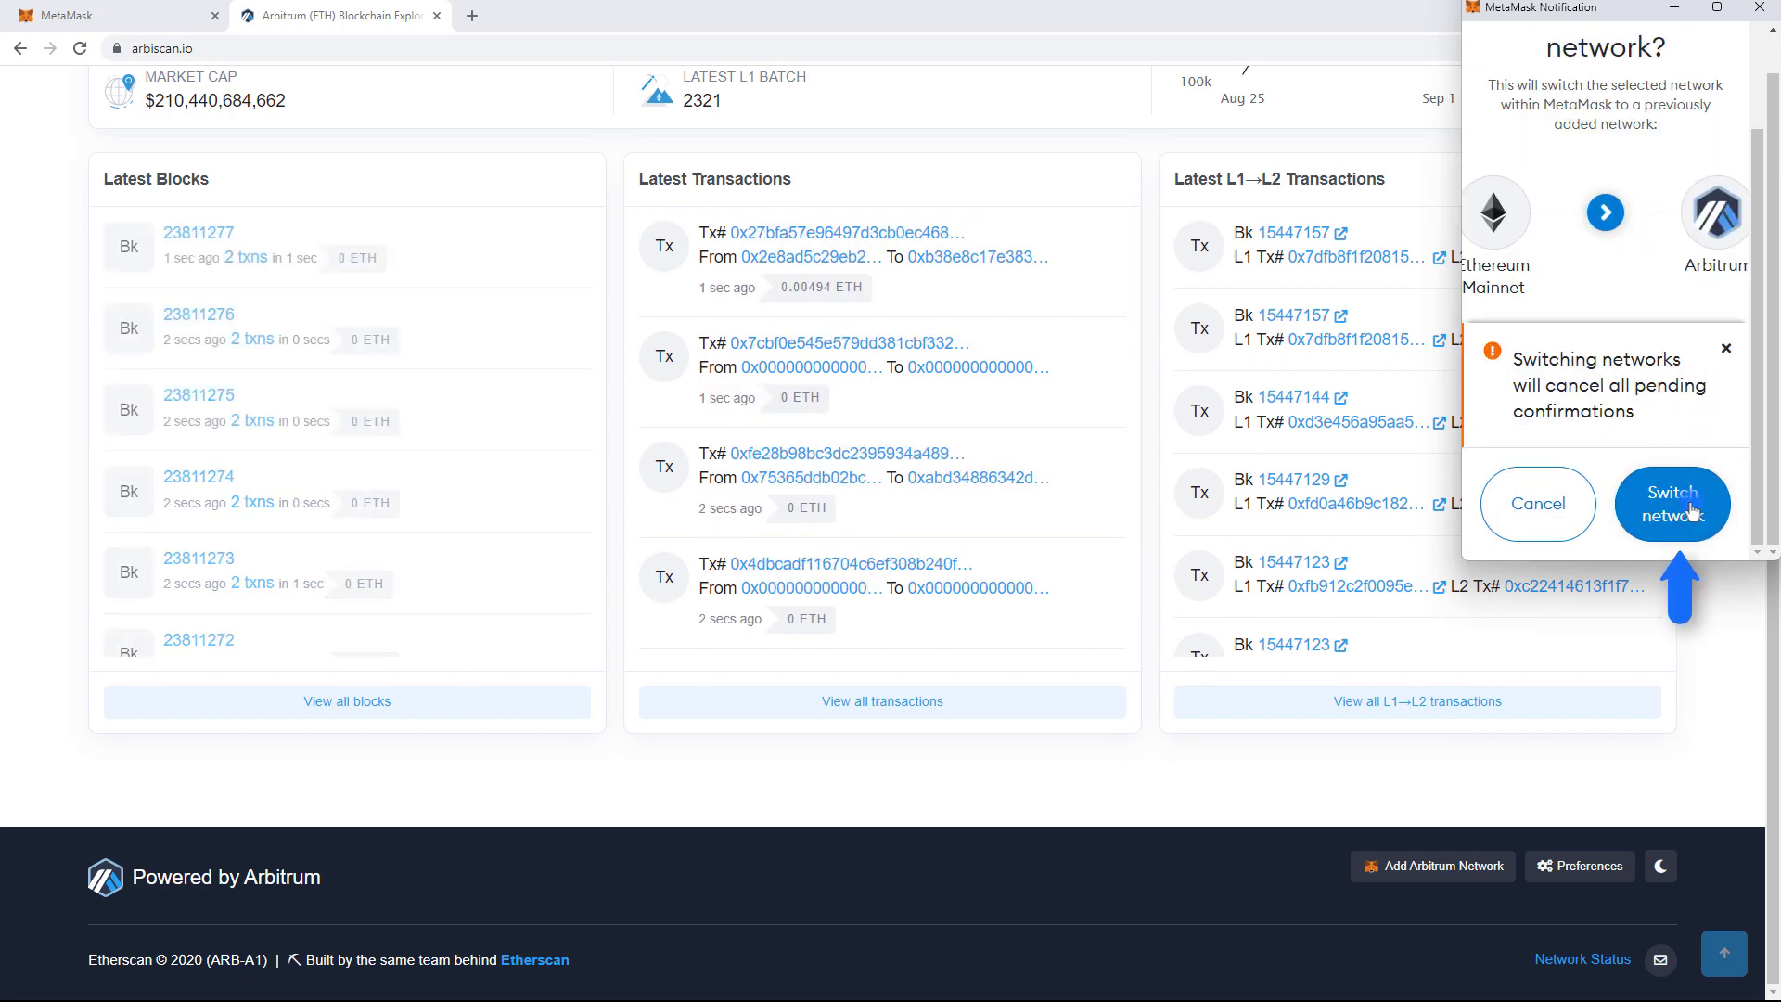
{"action": "left_click", "coordinate": [1690, 513]}
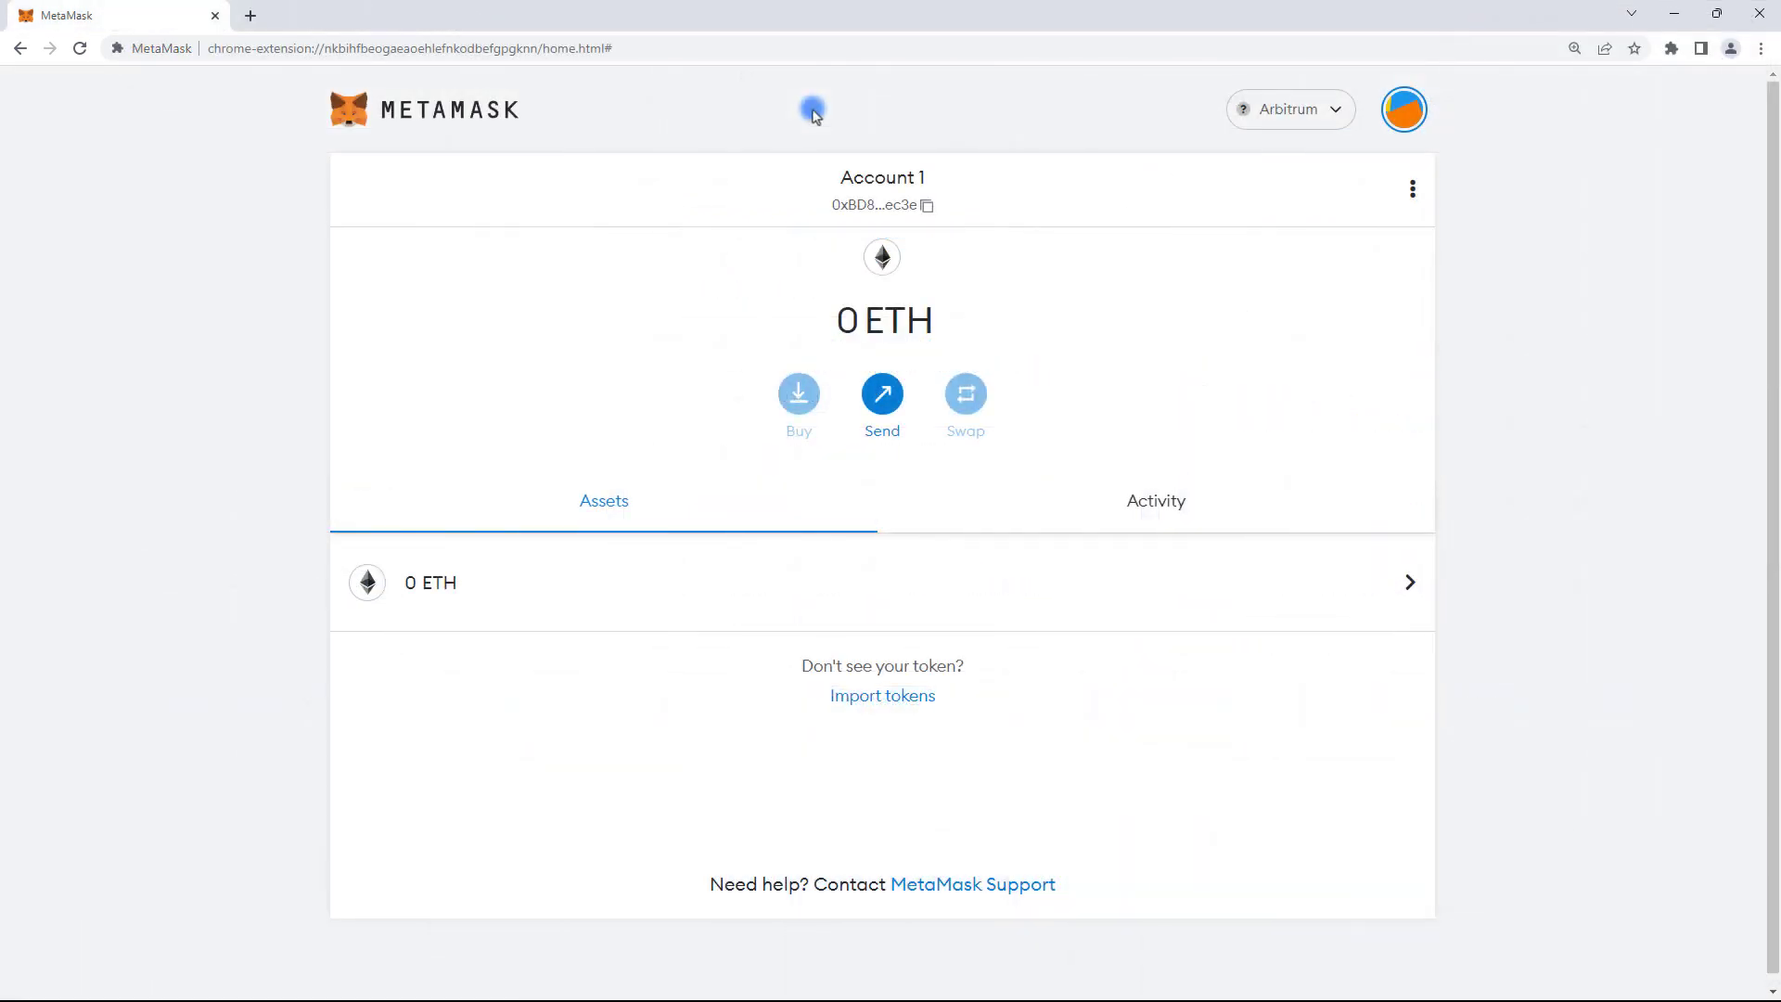
{"action": "left_click", "coordinate": [1300, 129]}
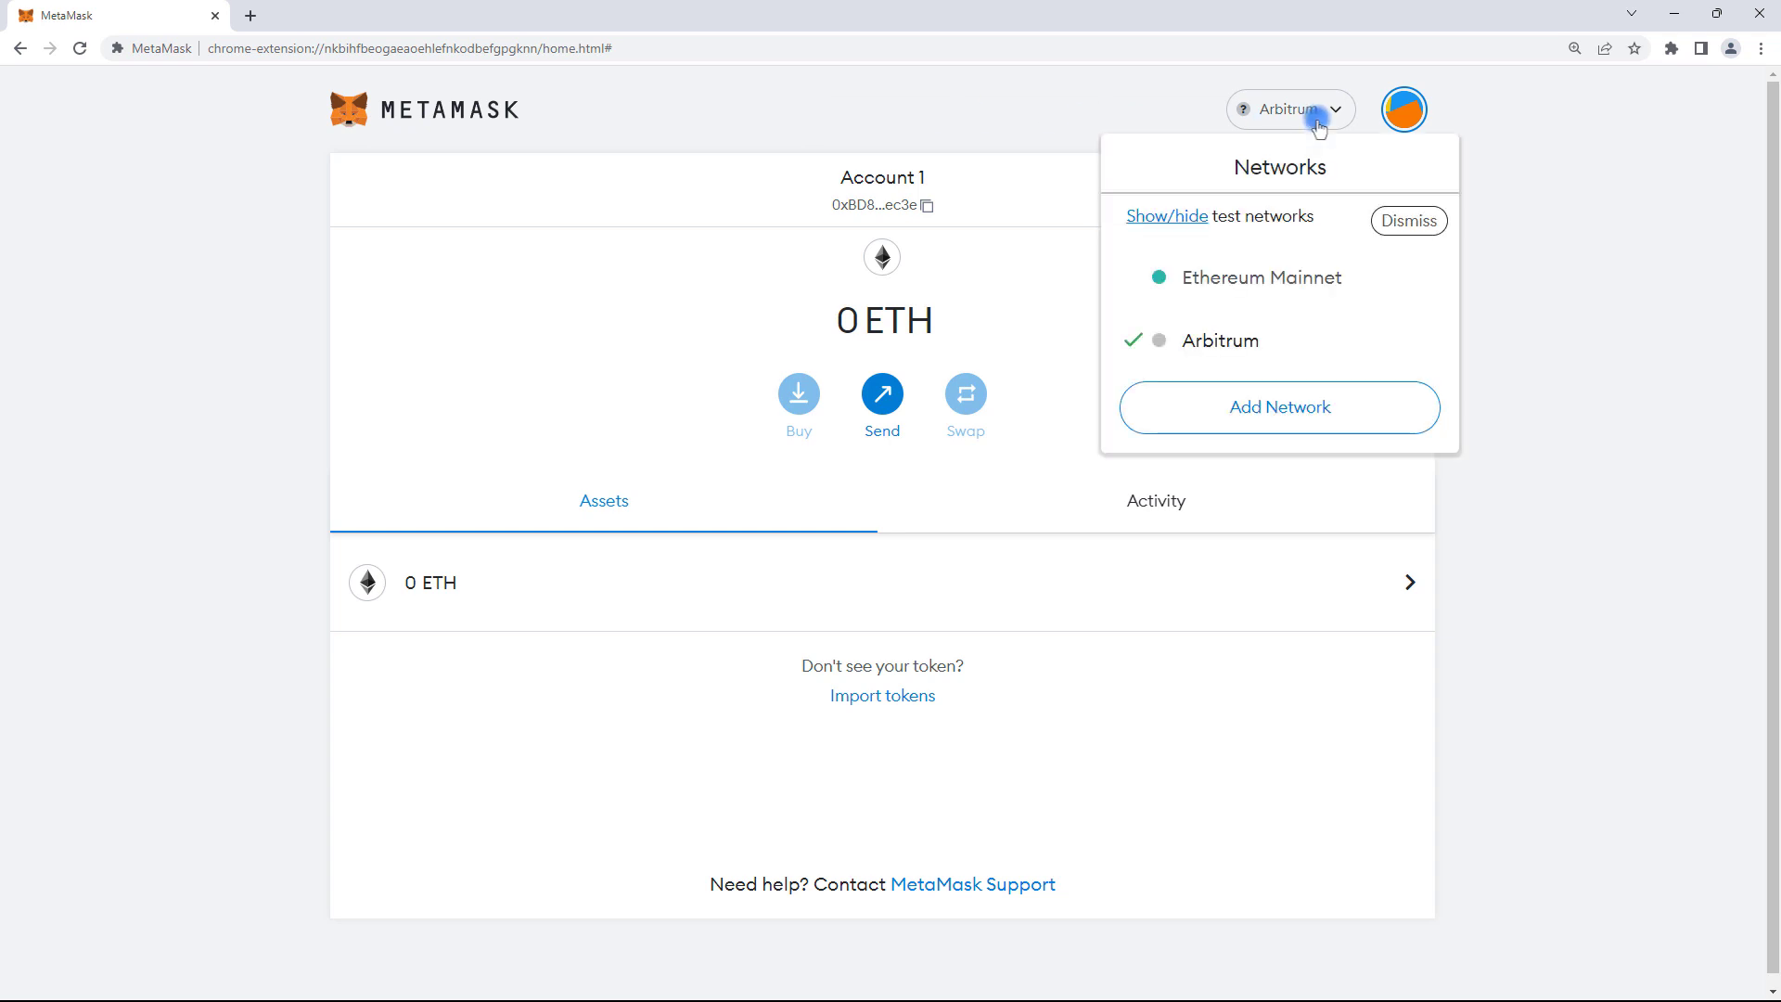
{"action": "left_click", "coordinate": [1550, 275]}
Import the USDC token into the wallet using the contract address 0xFF970A61A04b1cA14834A43f5dE4533eBDDB5CC8.
{"action": "left_click", "coordinate": [889, 697]}
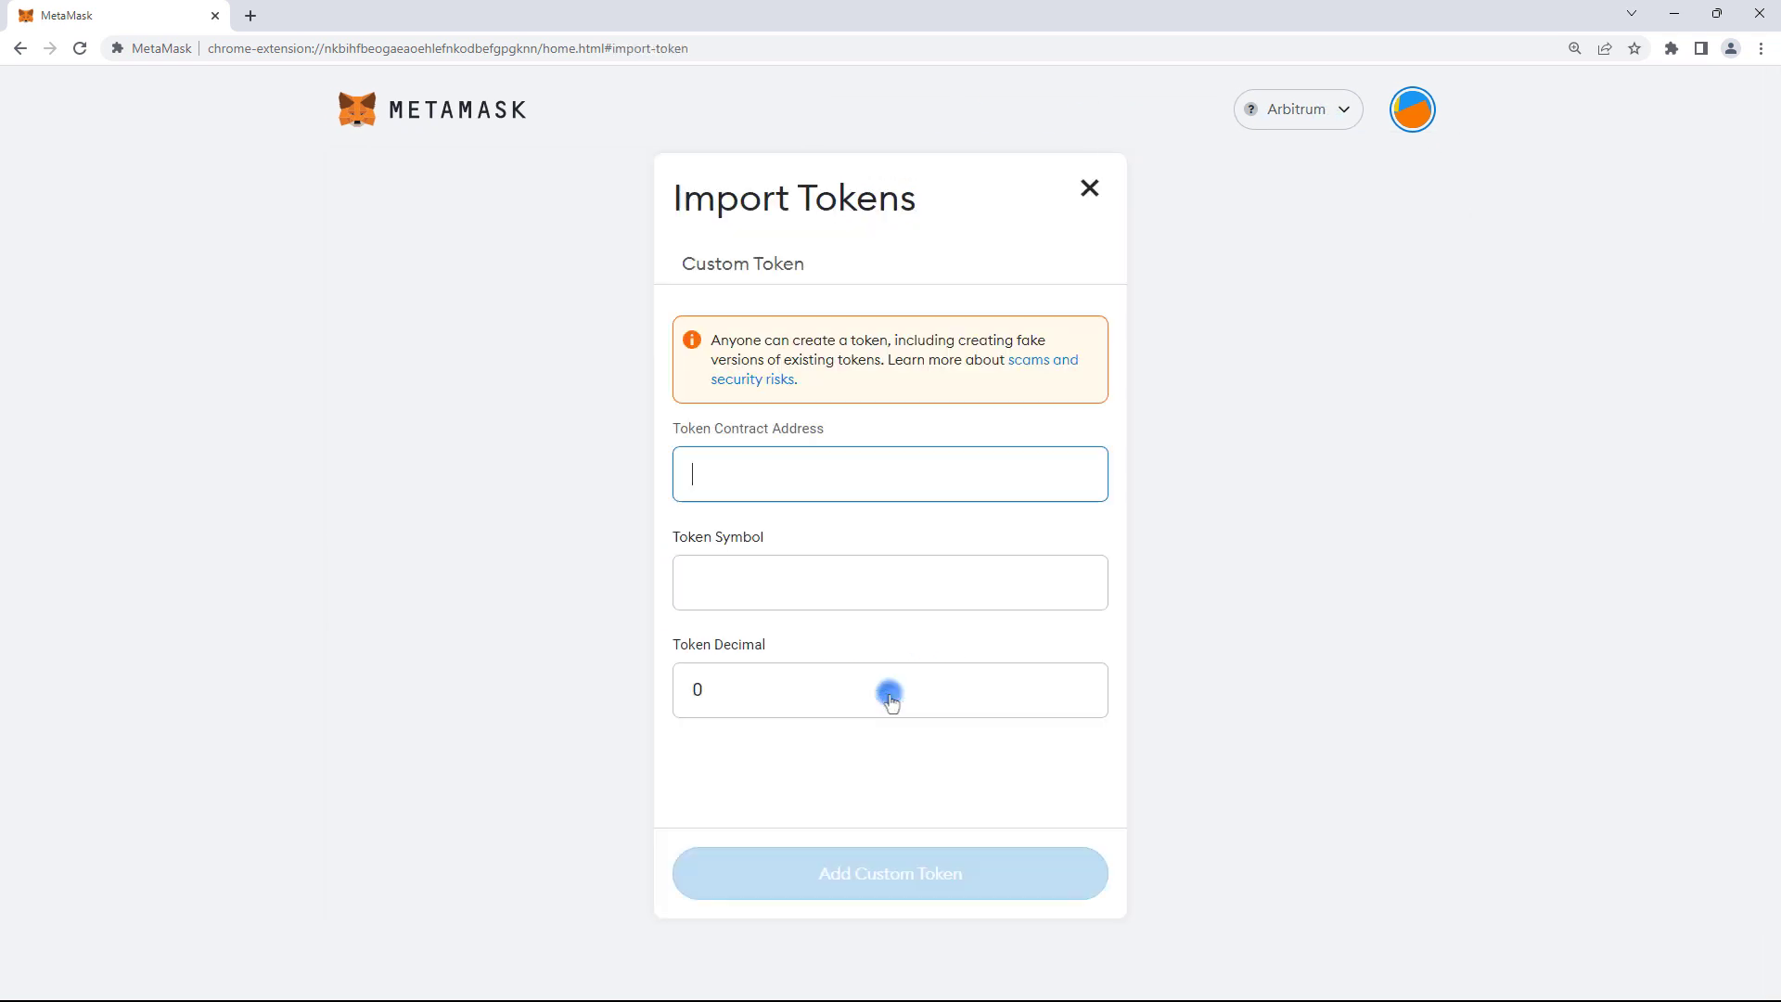
{"action": "key", "text": "ctrl+v"}
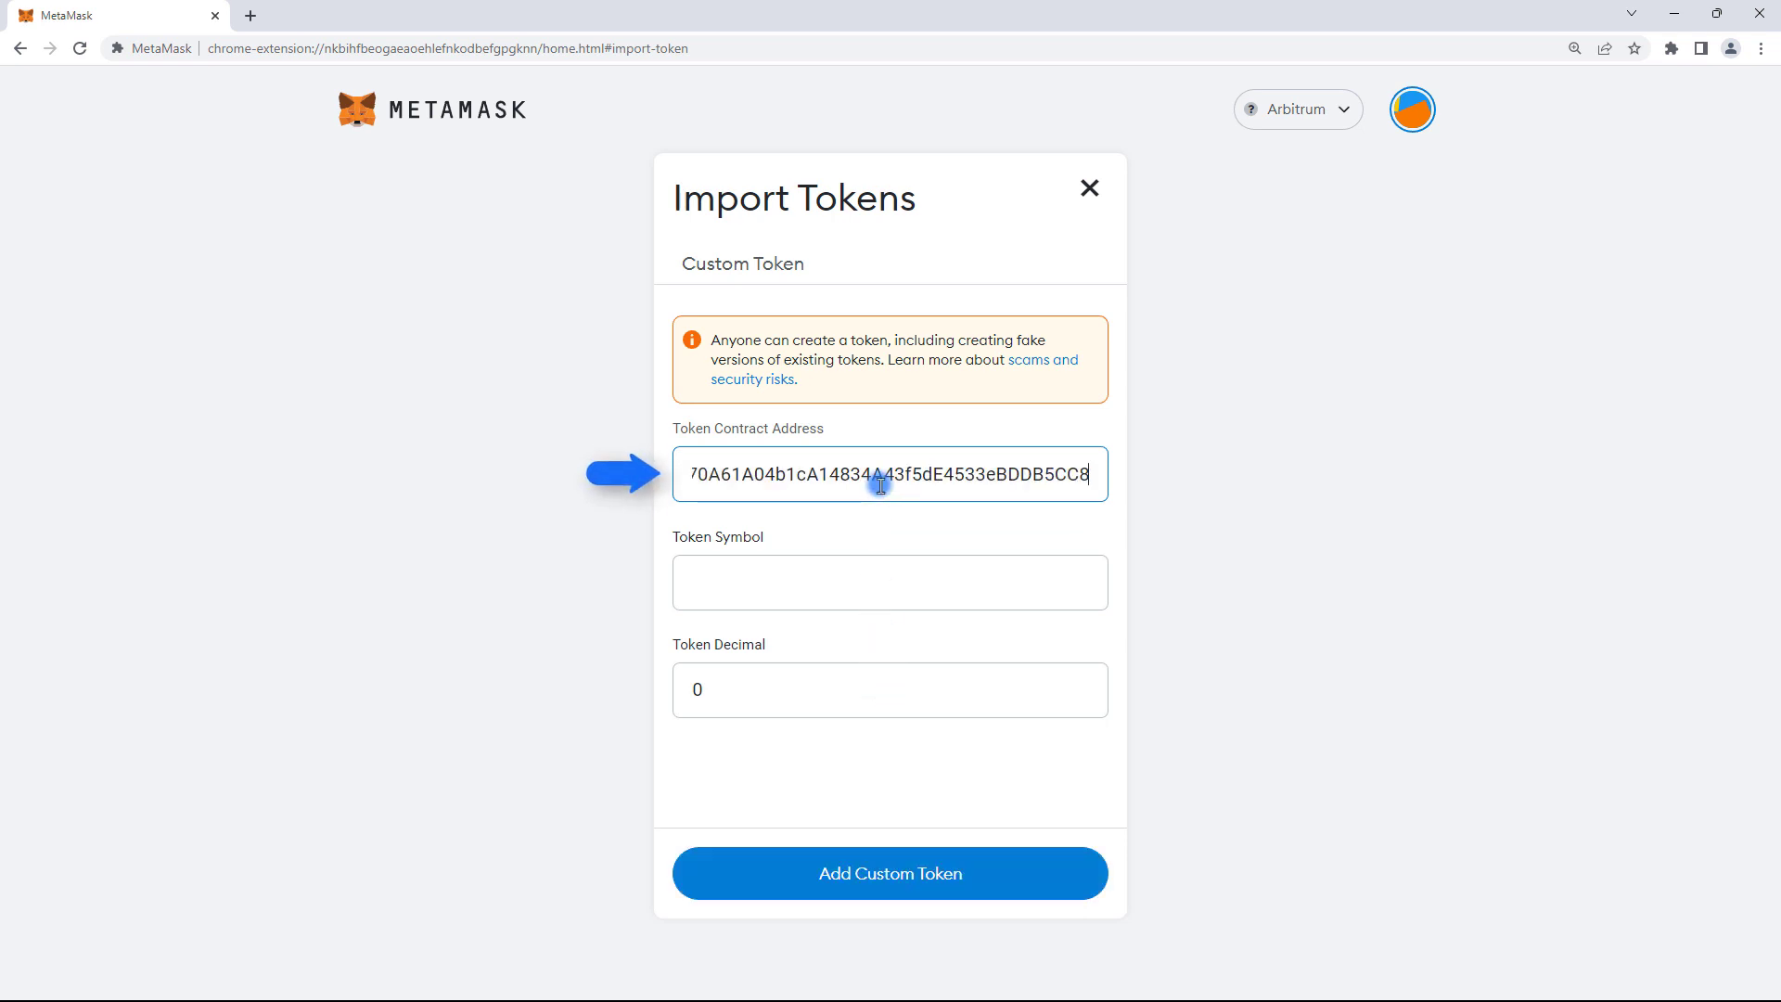
{"action": "left_click", "coordinate": [1185, 536]}
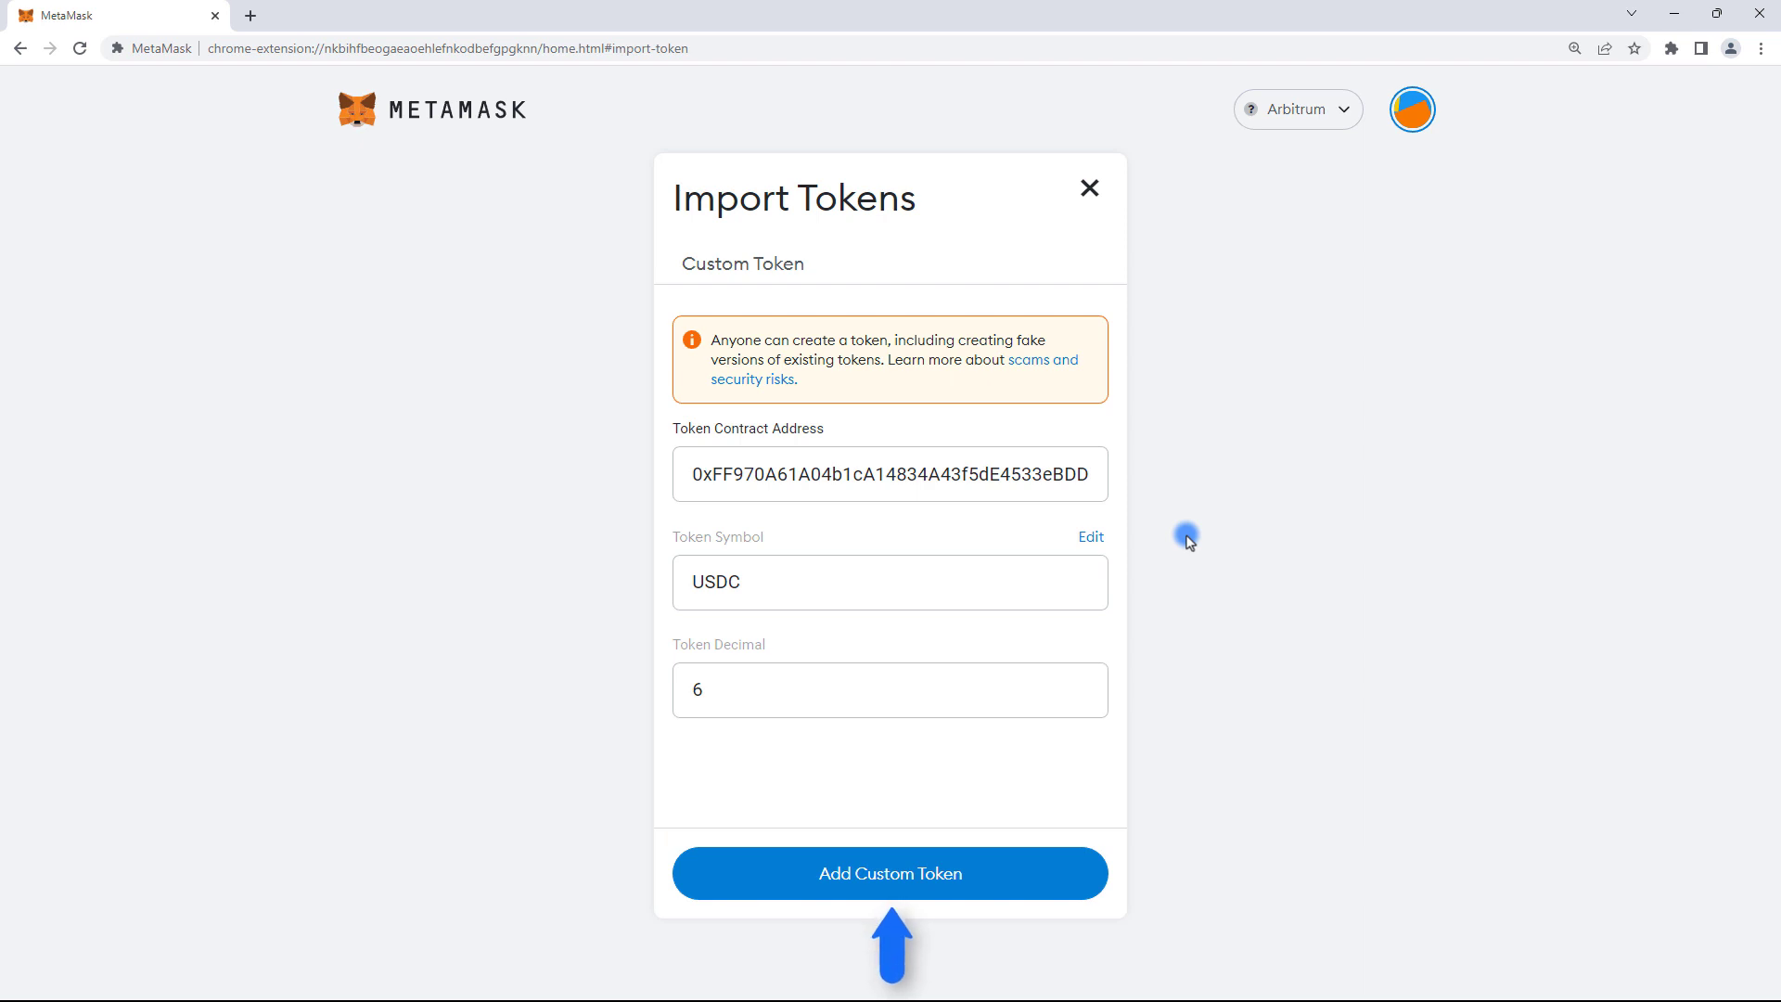
{"action": "left_click", "coordinate": [917, 870]}
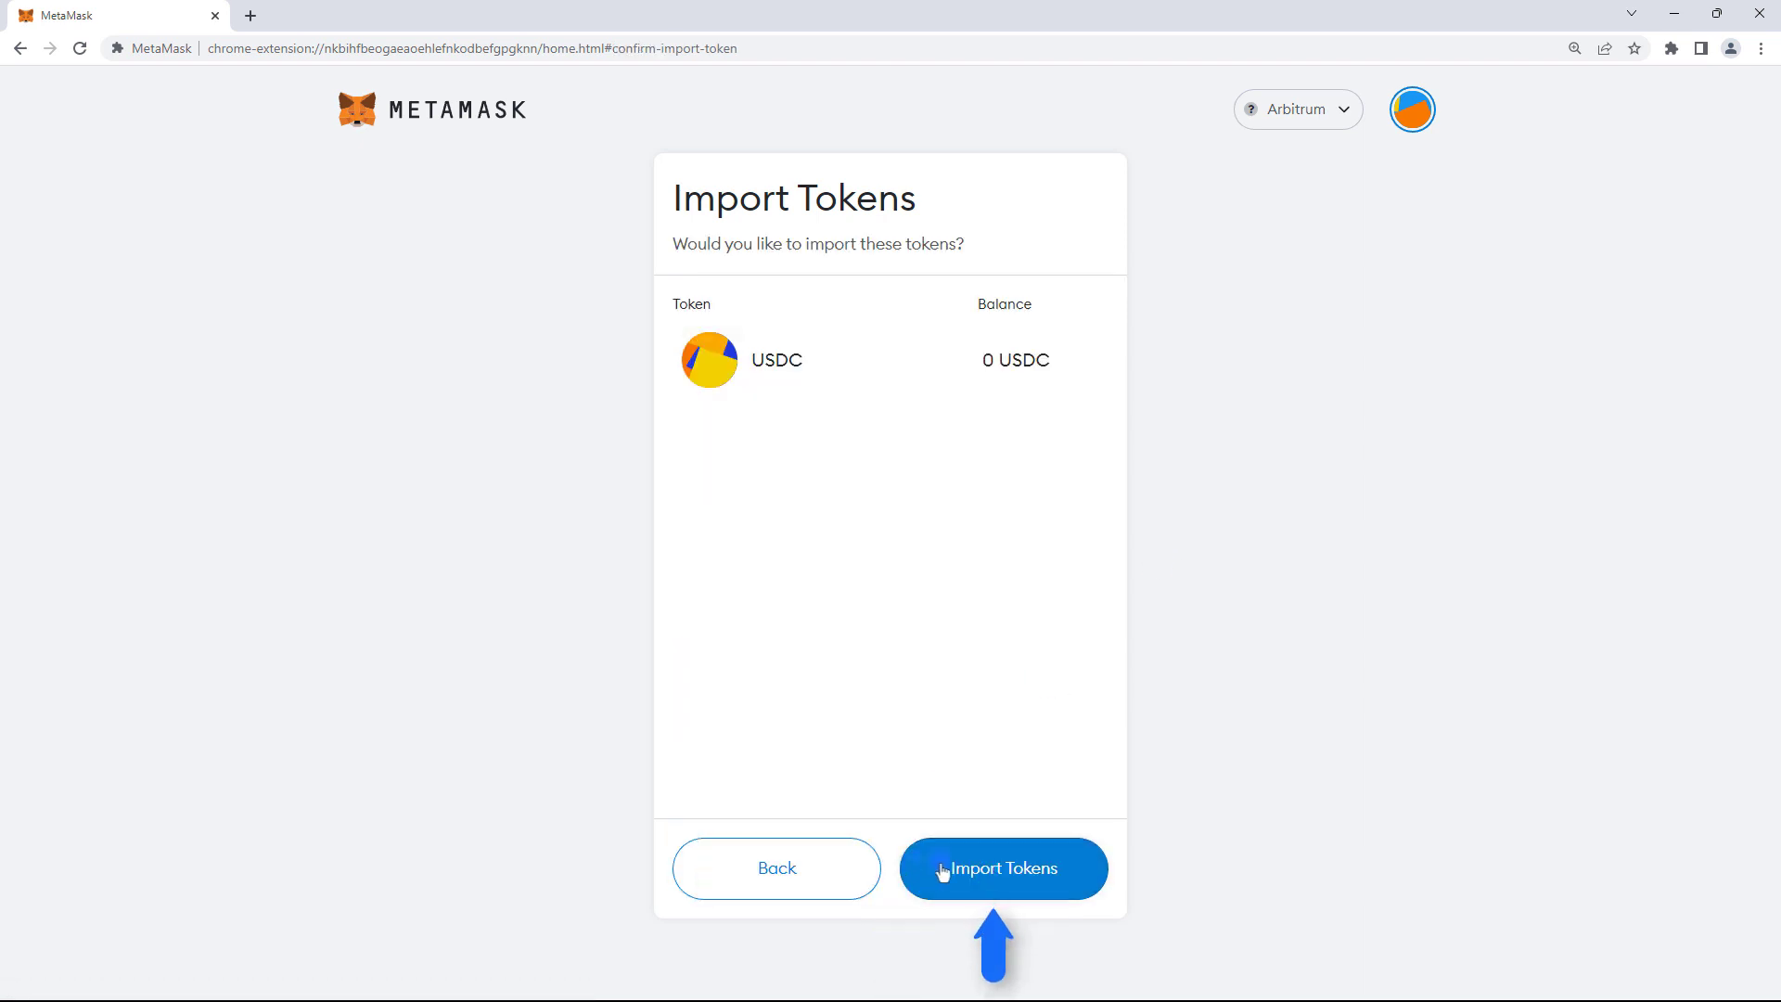
{"action": "left_click", "coordinate": [1032, 871]}
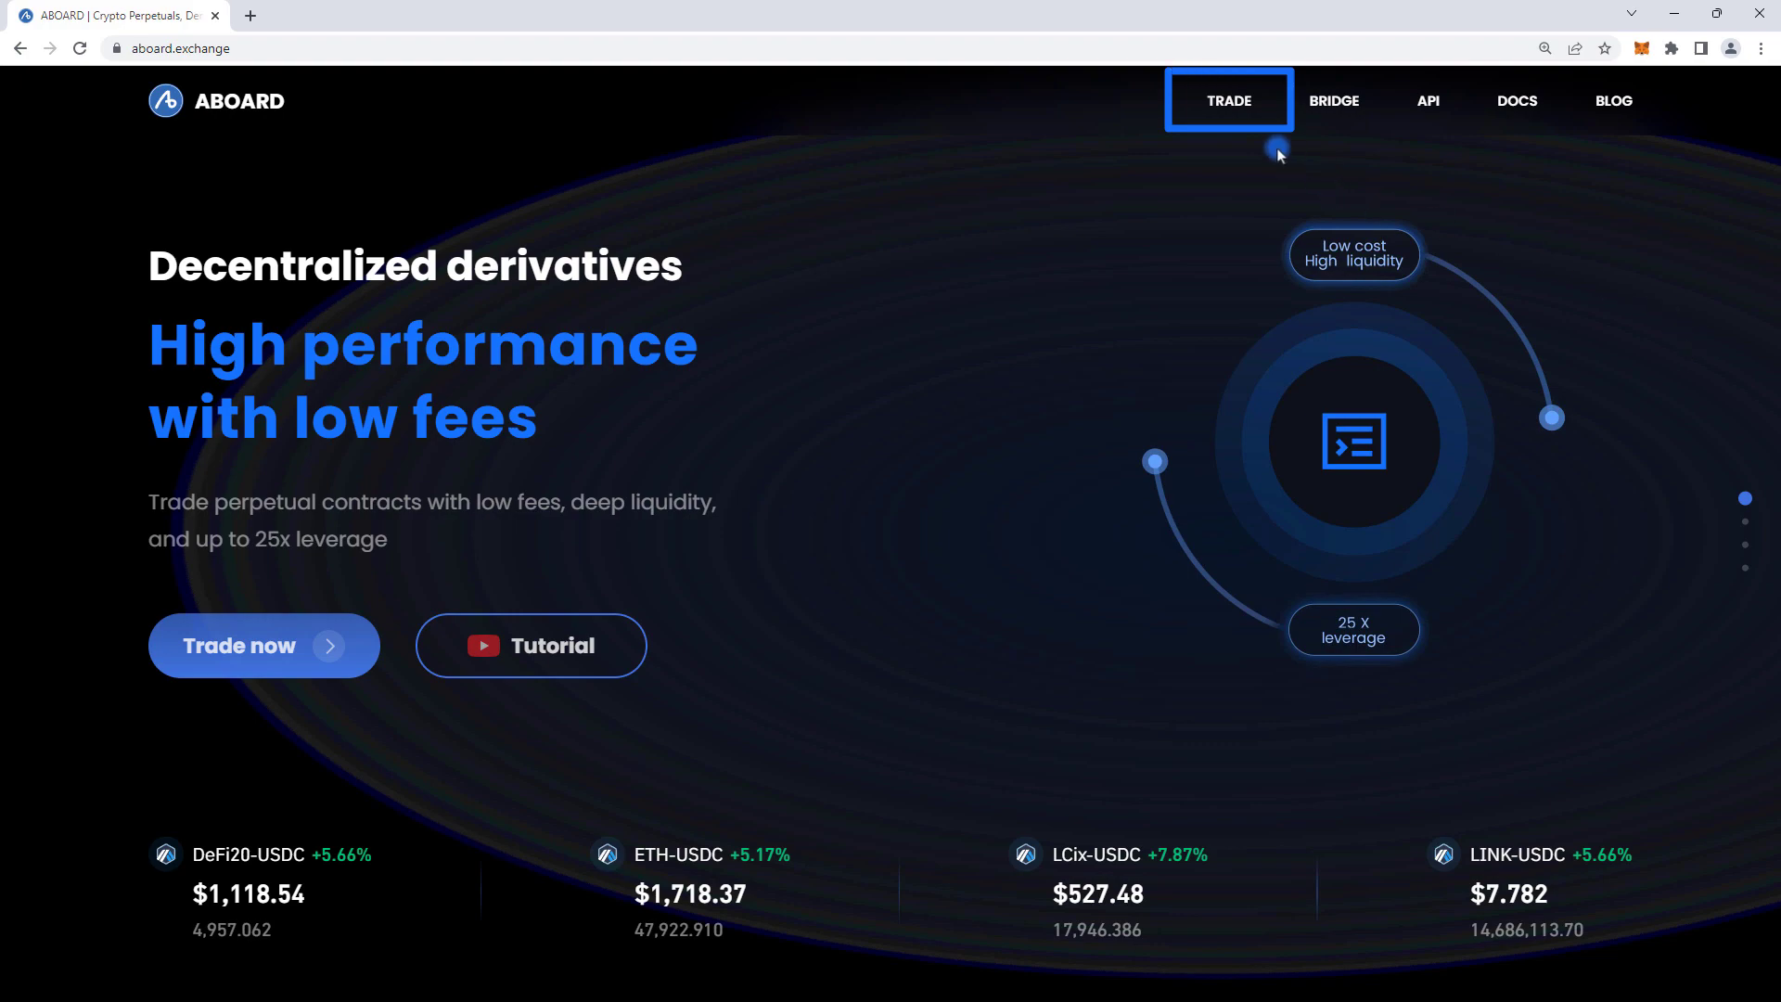
Open the trading page on aboard.exchange and connect Account 2 of the MetaMask wallet to it.
{"action": "left_click", "coordinate": [1233, 108]}
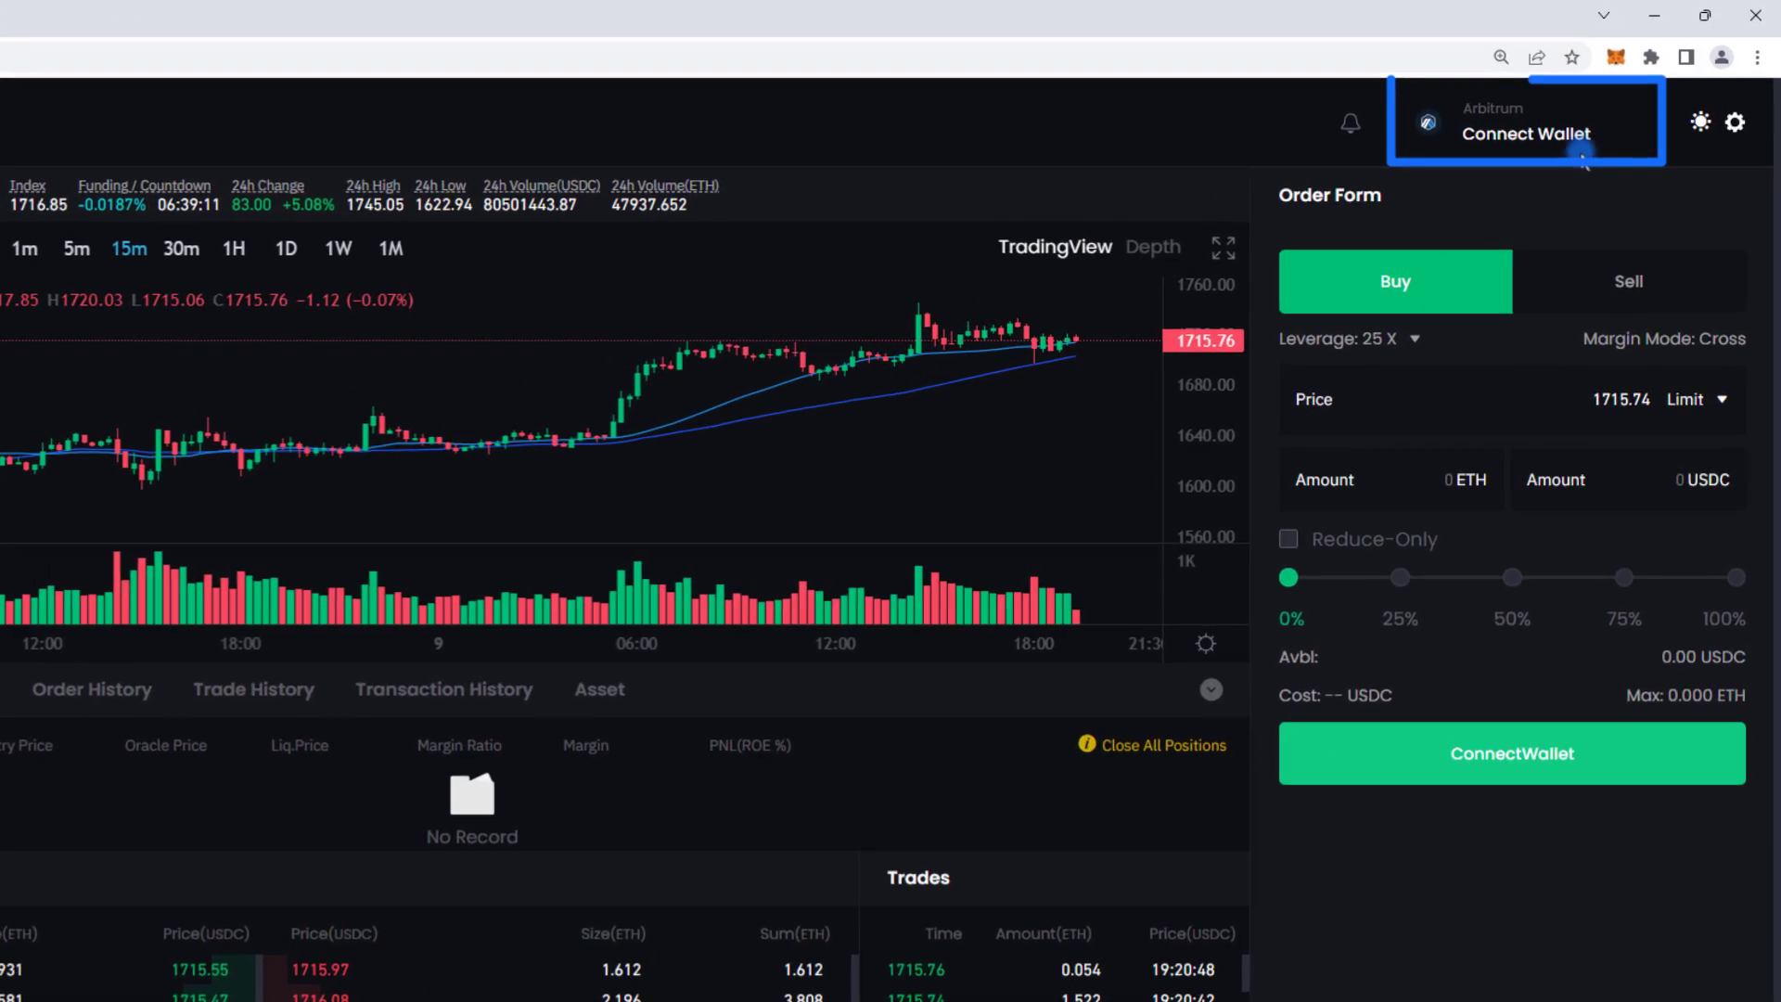
{"action": "left_click", "coordinate": [1583, 148]}
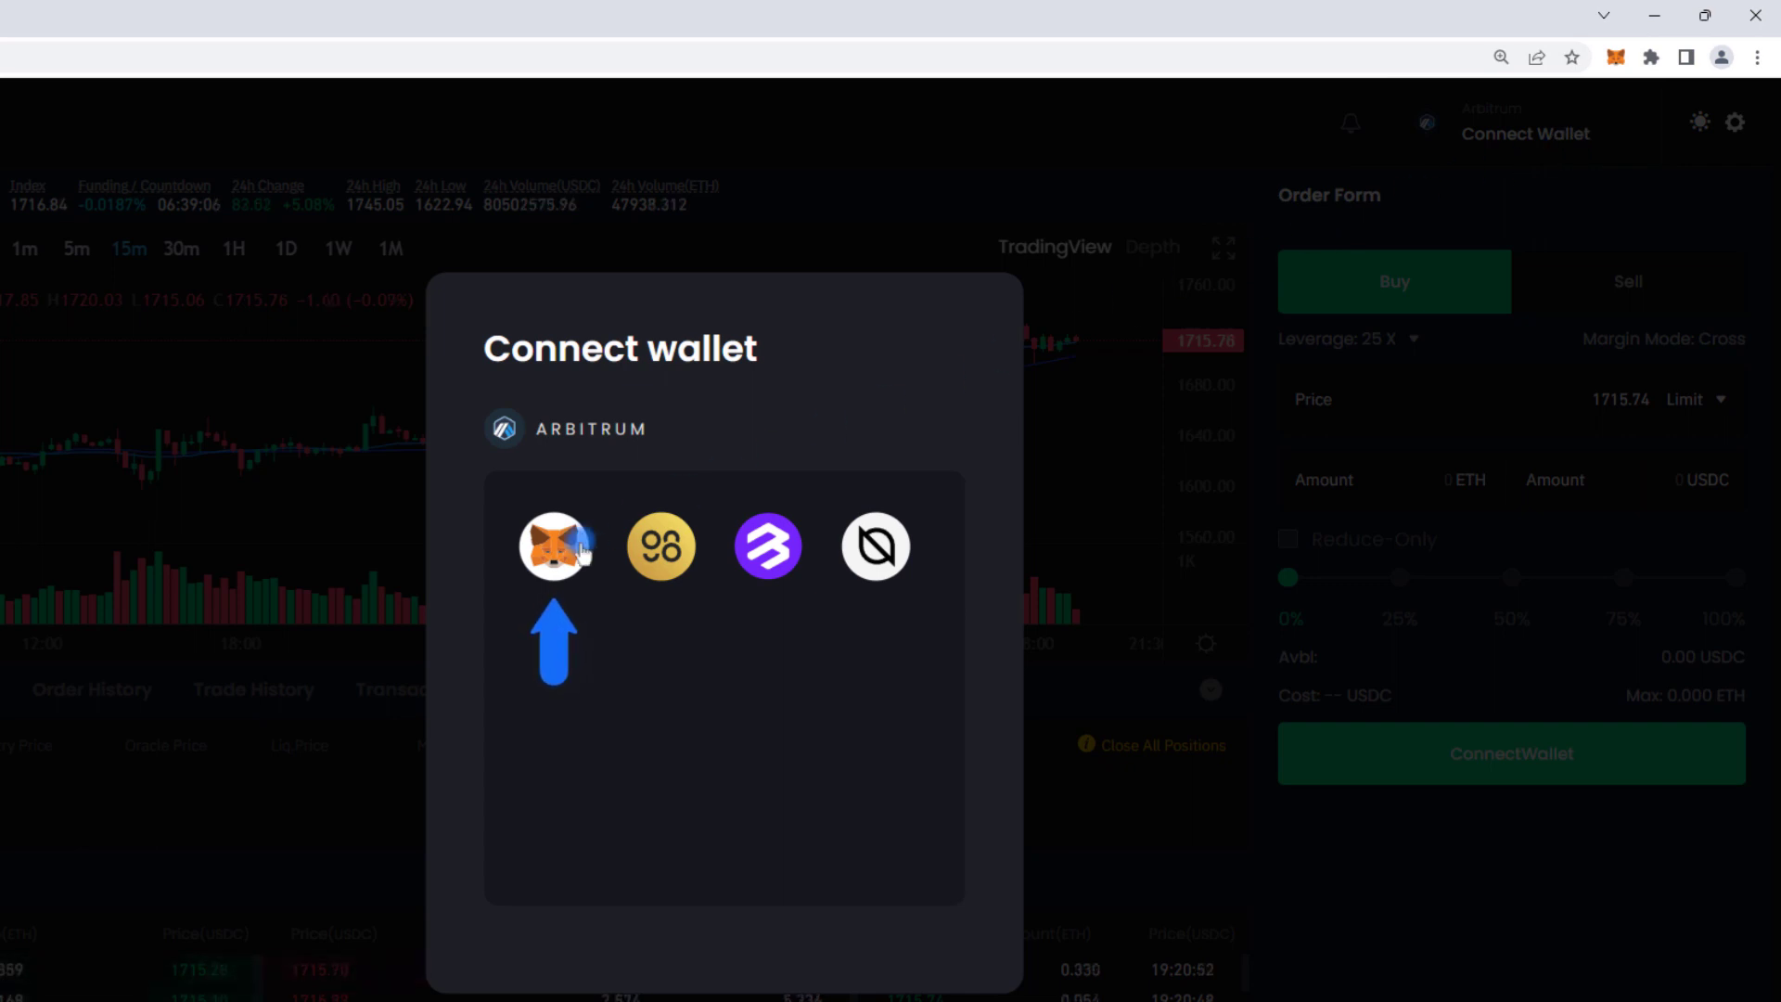
{"action": "left_click", "coordinate": [583, 551]}
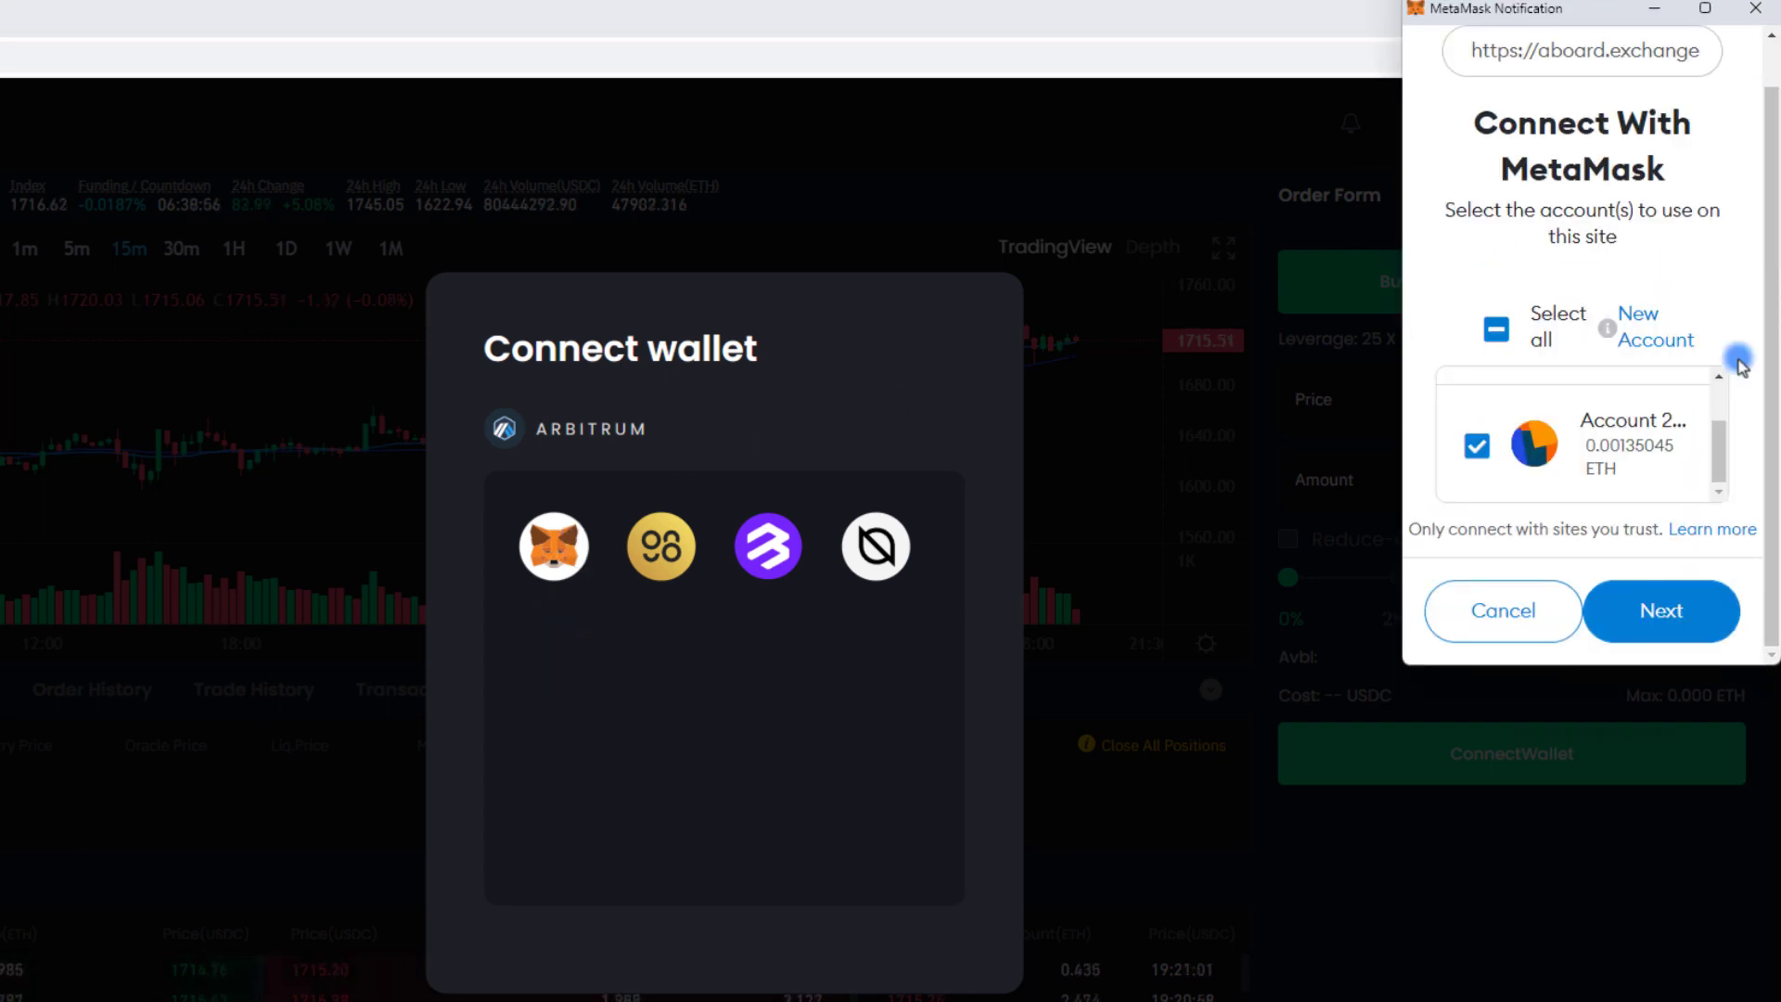
{"action": "left_click", "coordinate": [1681, 638]}
{"action": "left_click", "coordinate": [1680, 635]}
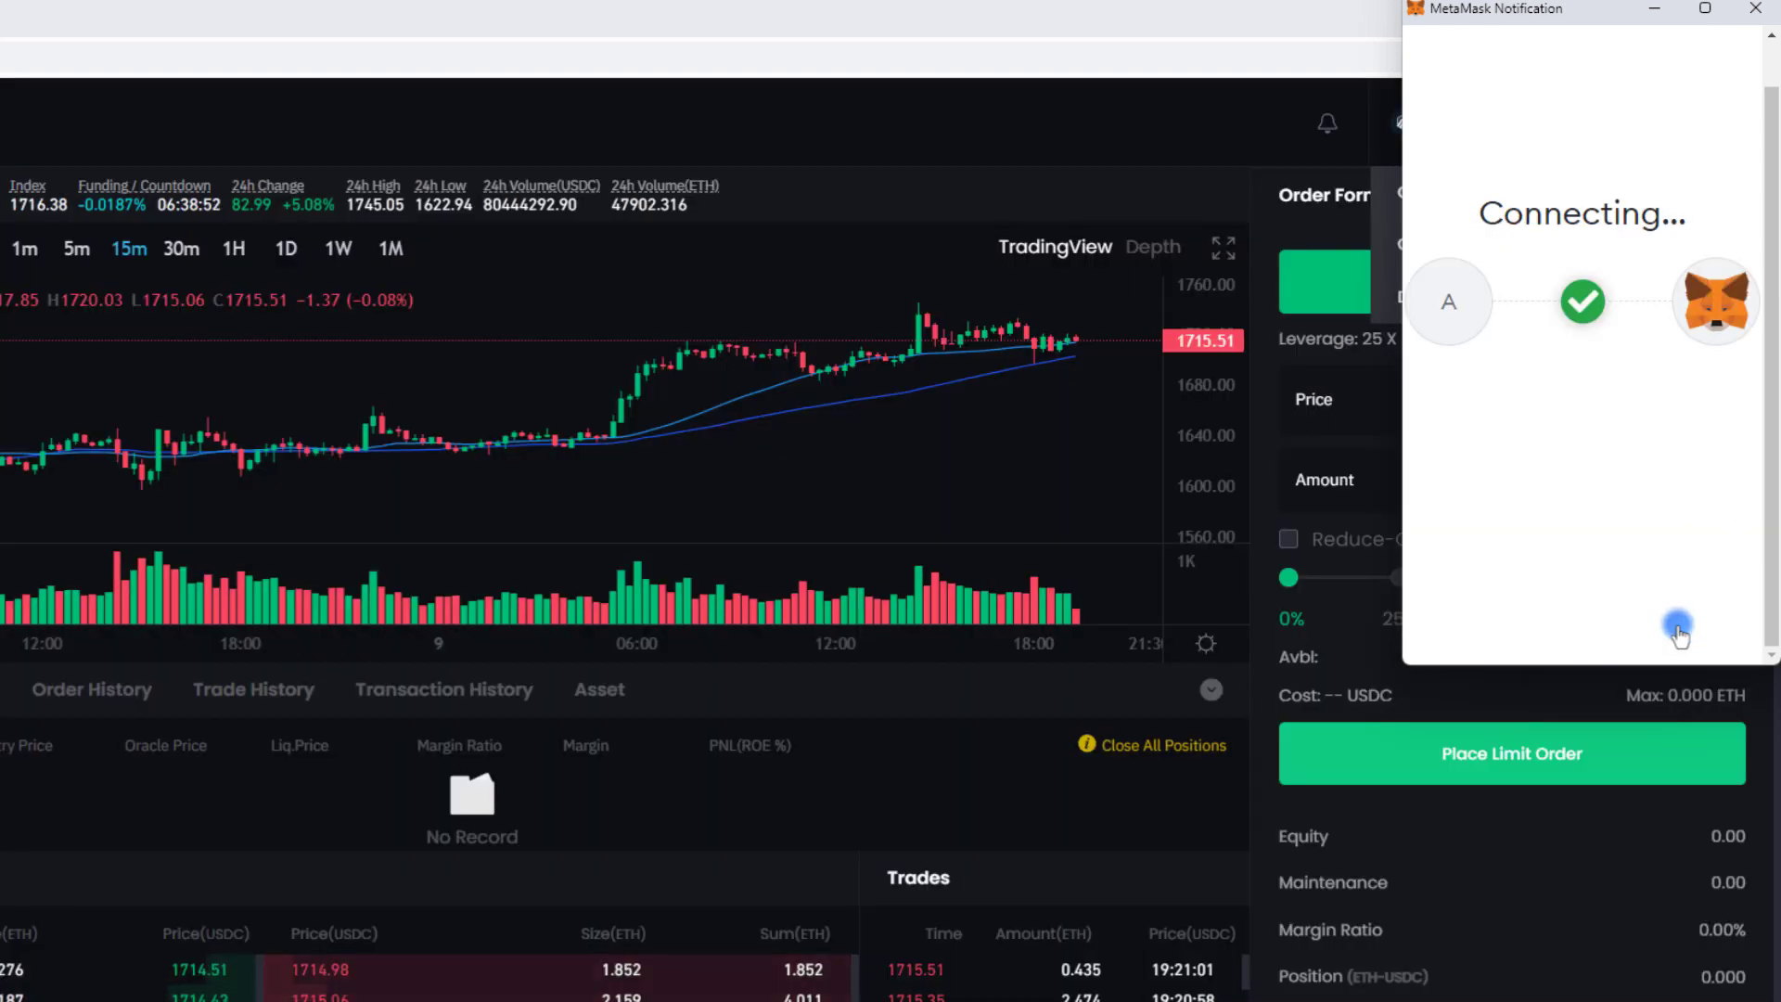
Review and sign the Aboard Authentication signature request in MetaMask.
{"action": "scroll", "coordinate": [1692, 508], "scroll_direction": "down", "scroll_amount": 3}
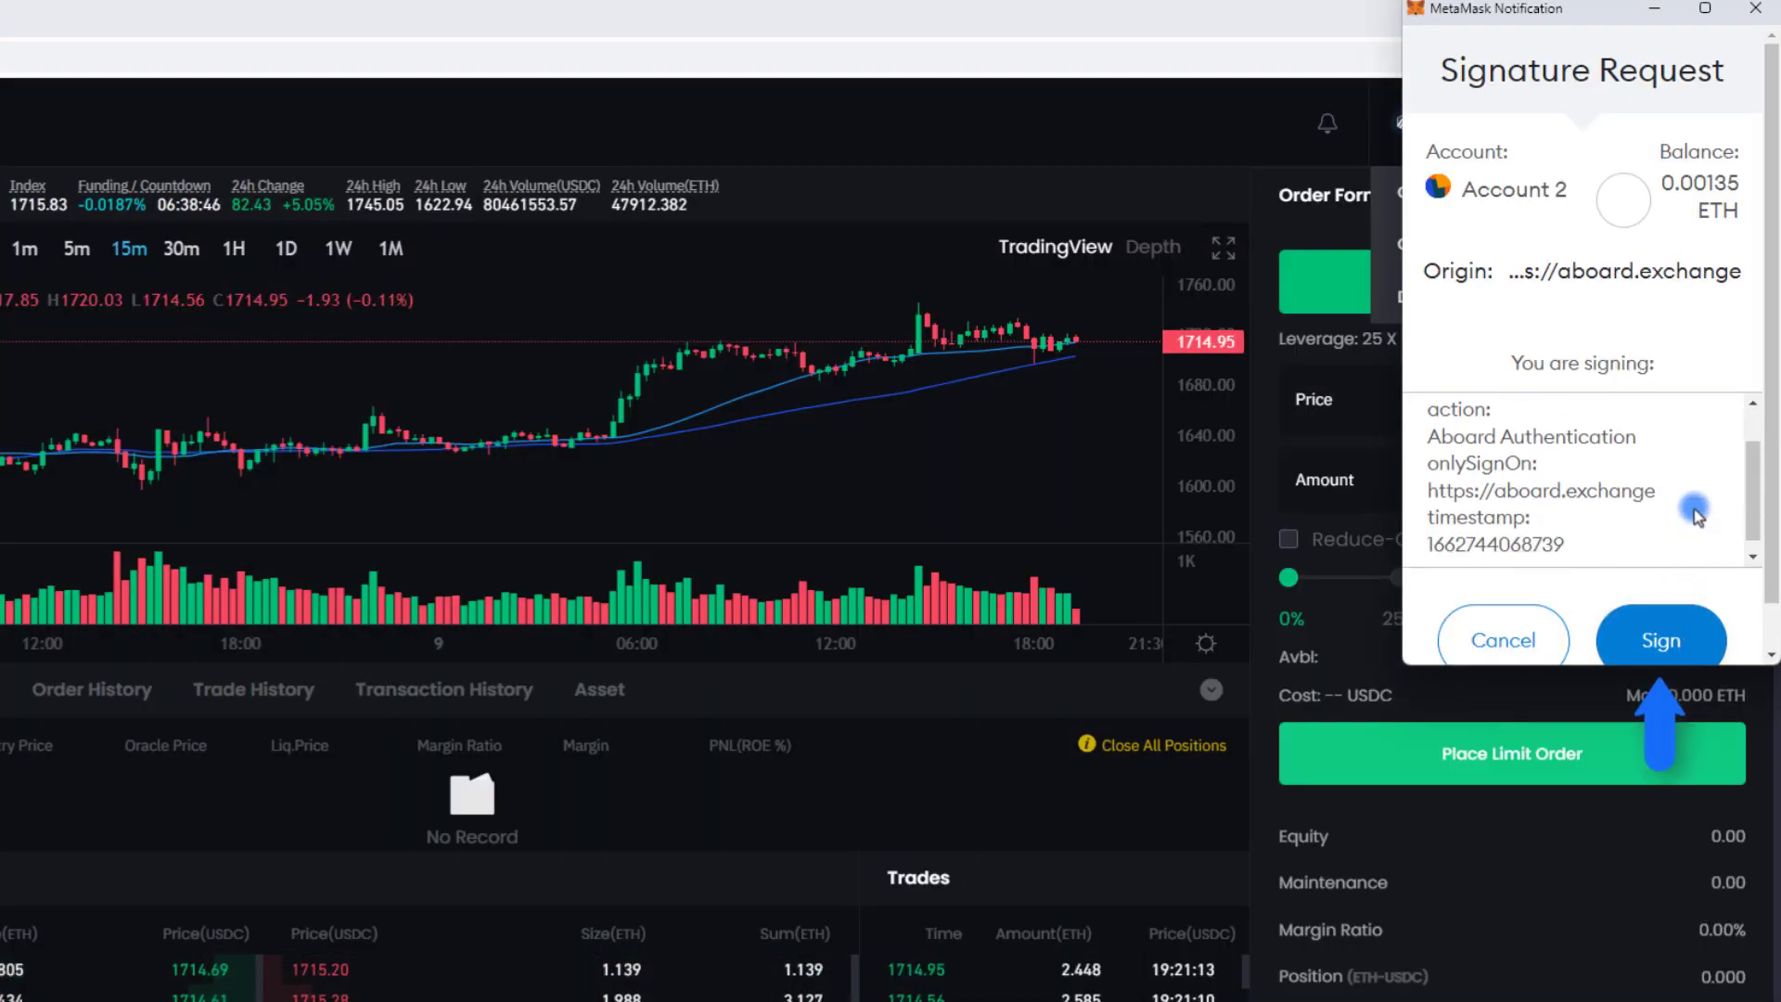
{"action": "scroll", "coordinate": [1740, 585], "scroll_direction": "down", "scroll_amount": 1}
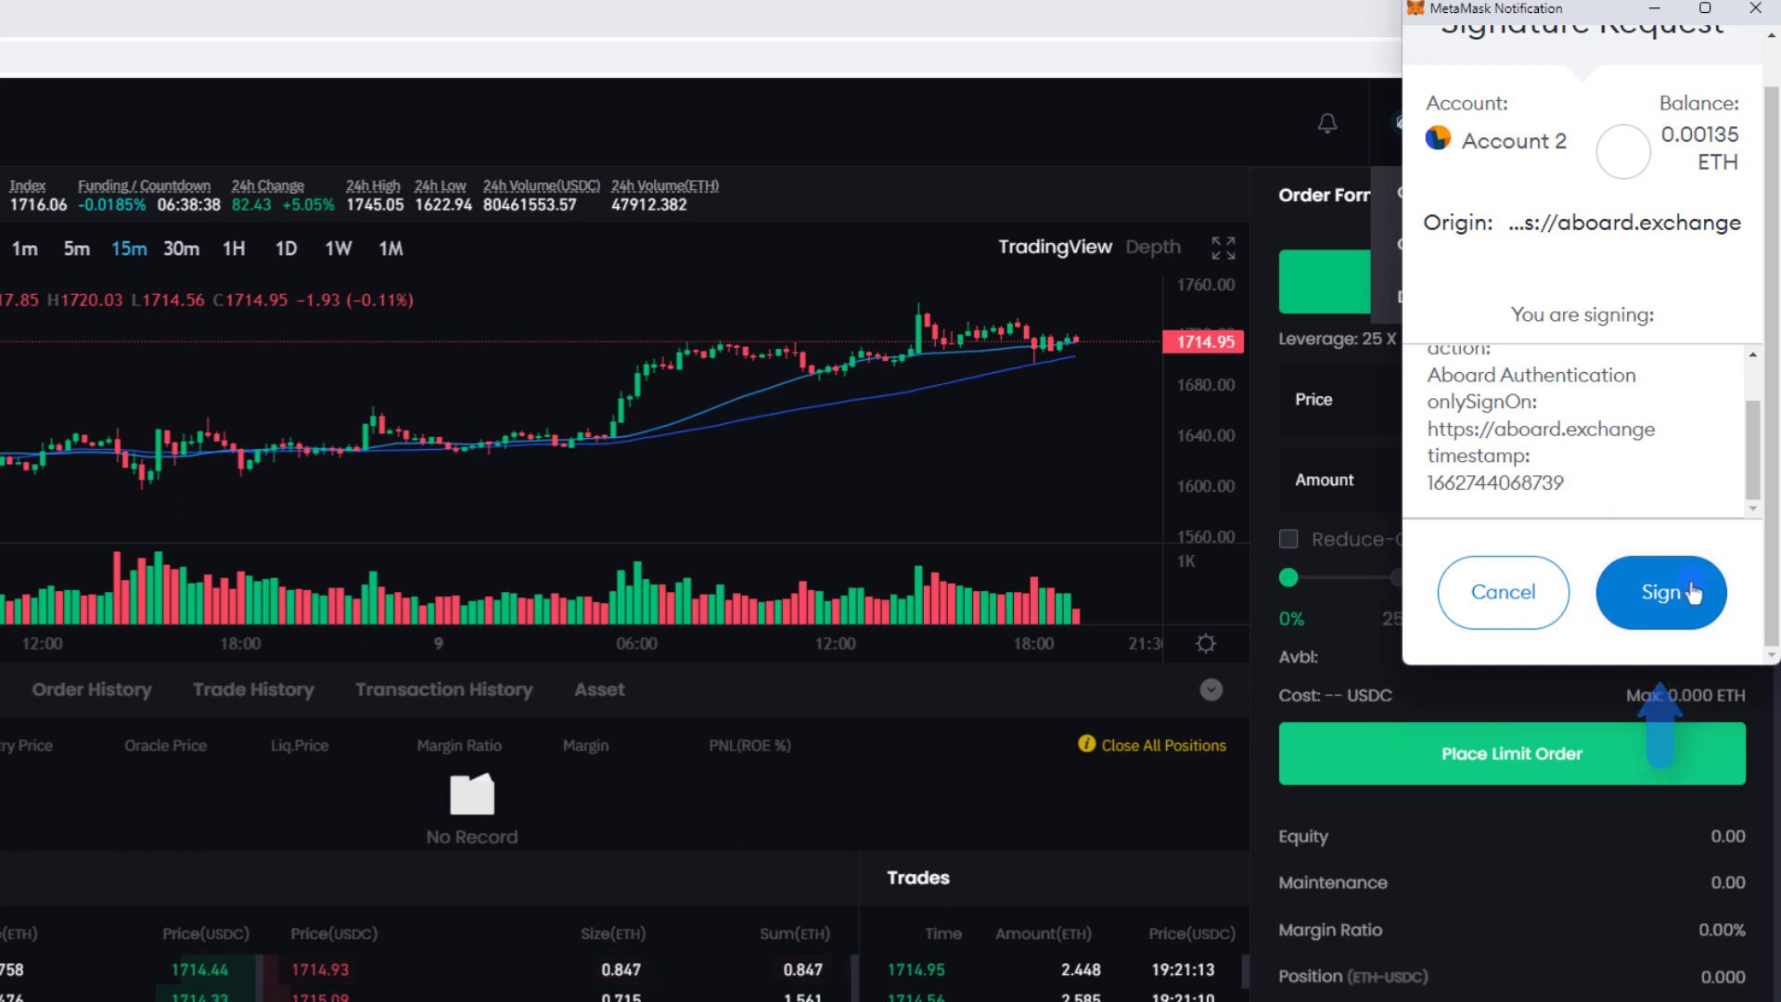
{"action": "left_click", "coordinate": [1698, 592]}
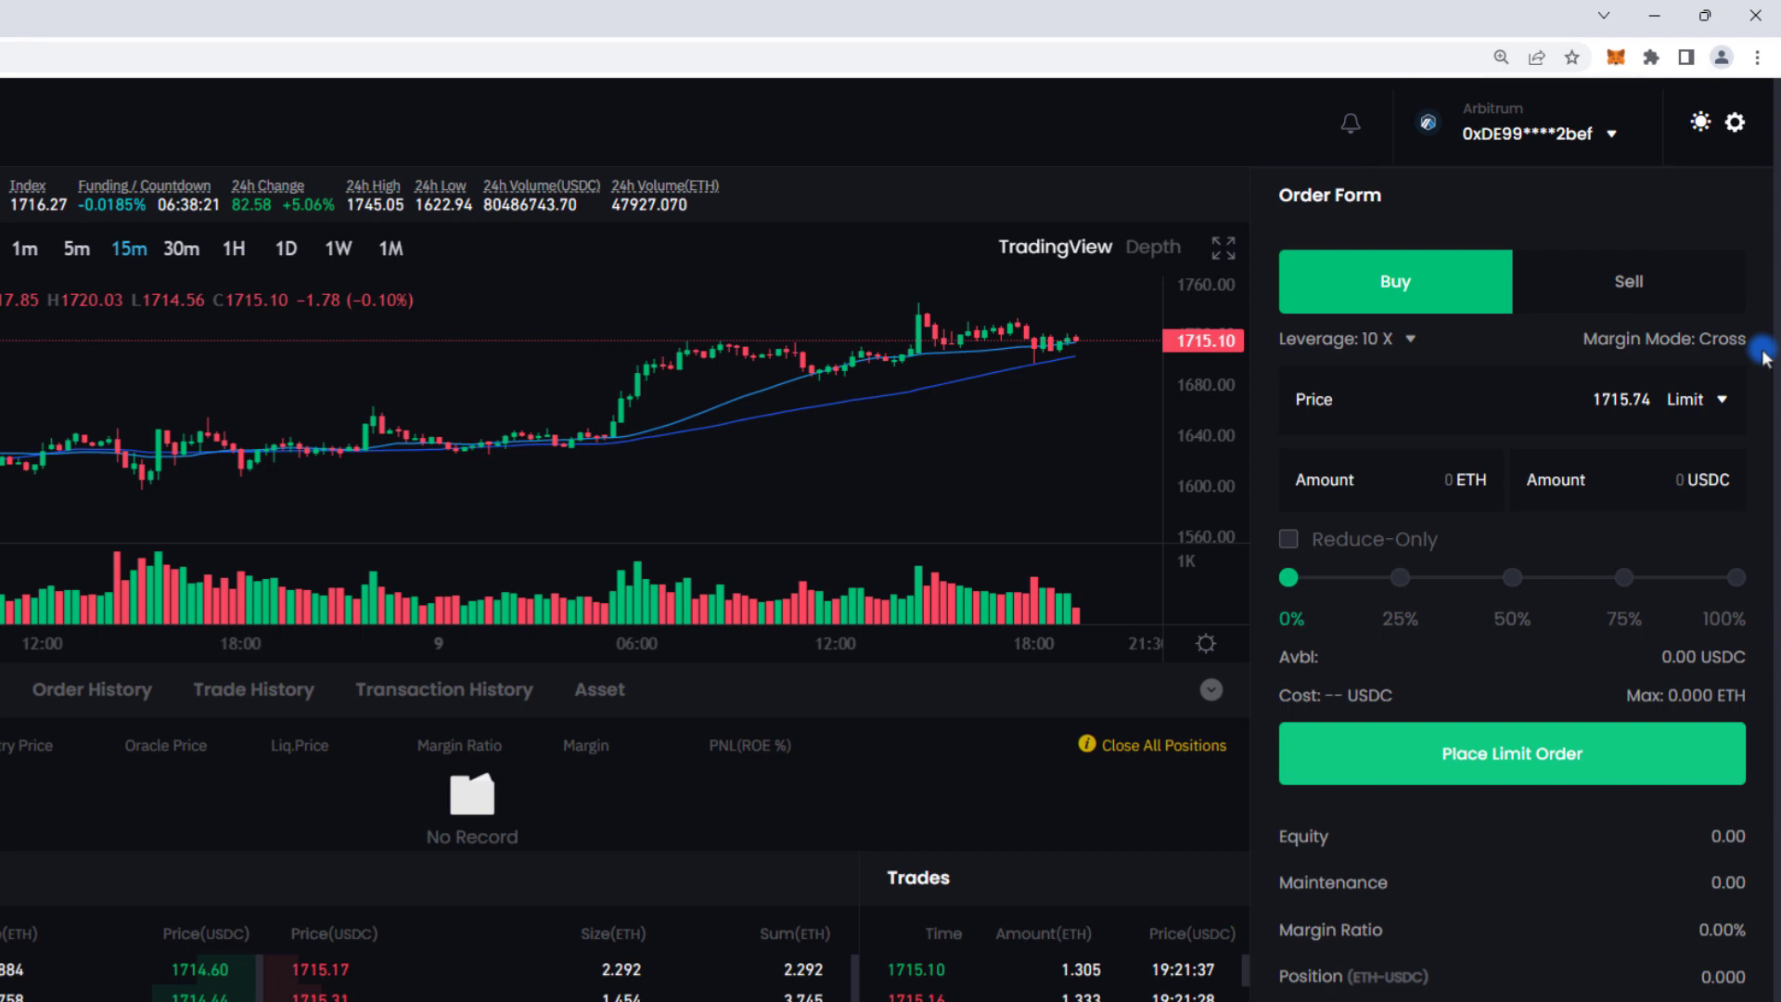
Deposit 6 USDC from the wallet into the exchange account and confirm the transaction in MetaMask.
{"action": "left_click", "coordinate": [1590, 132]}
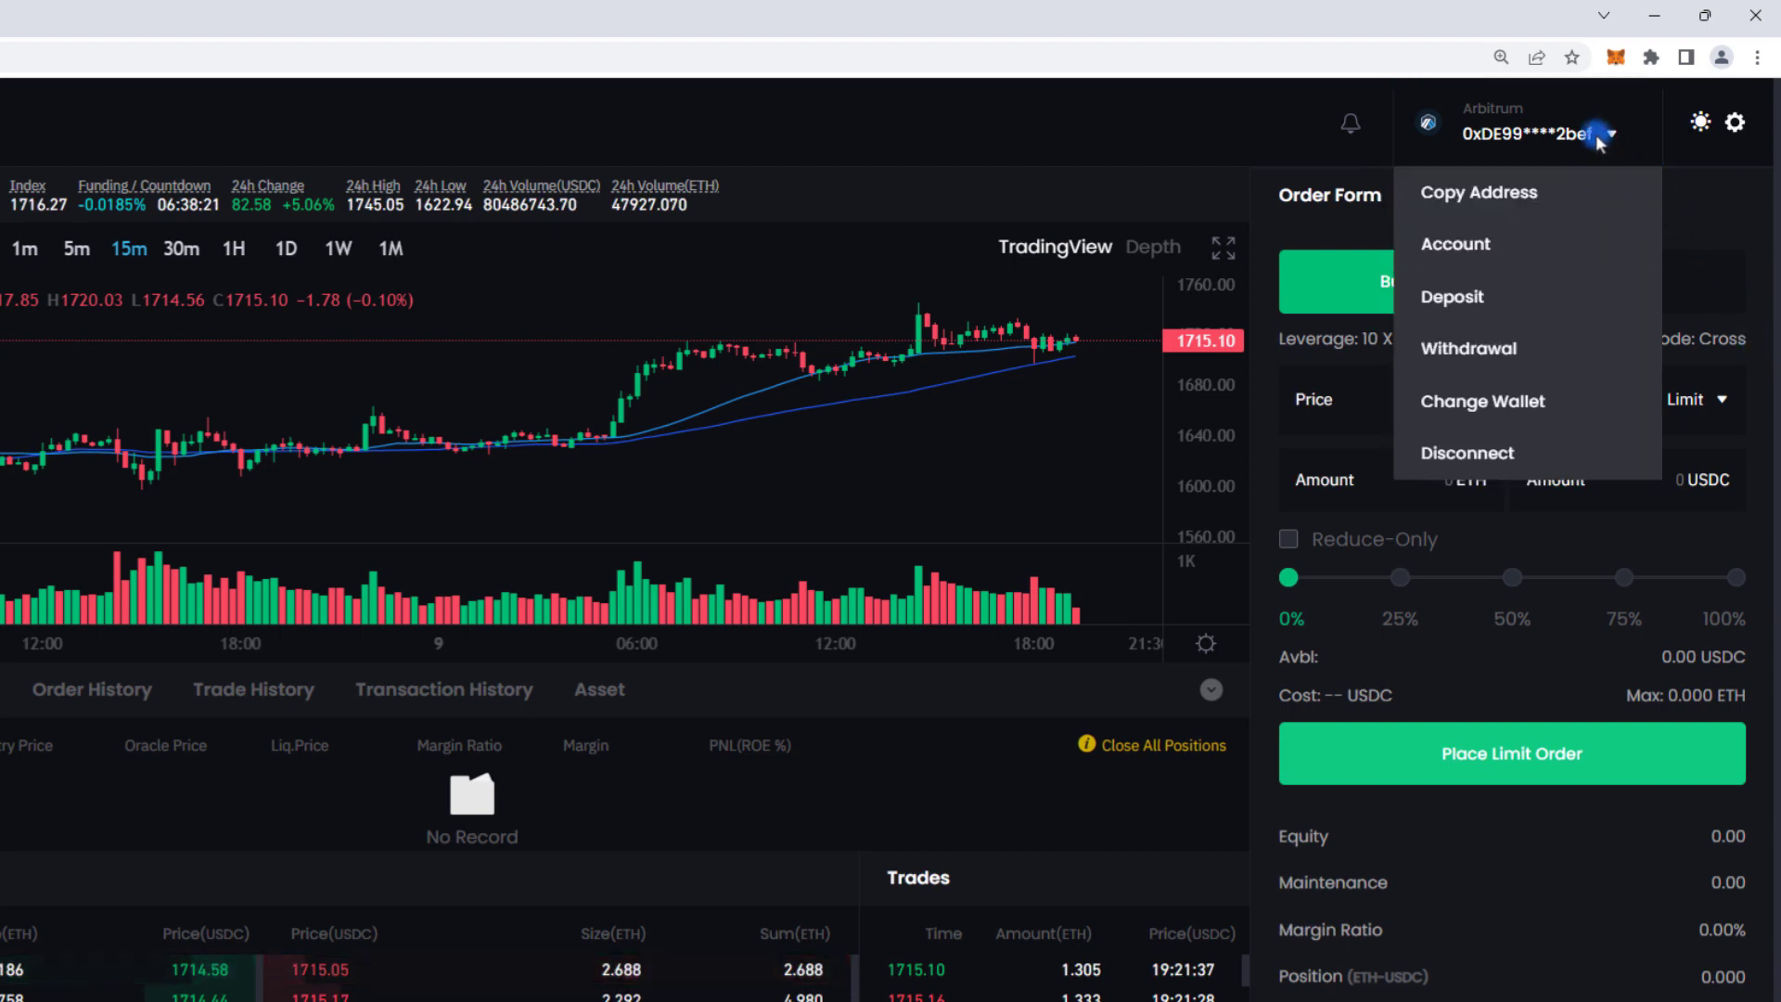
{"action": "left_click", "coordinate": [1477, 299]}
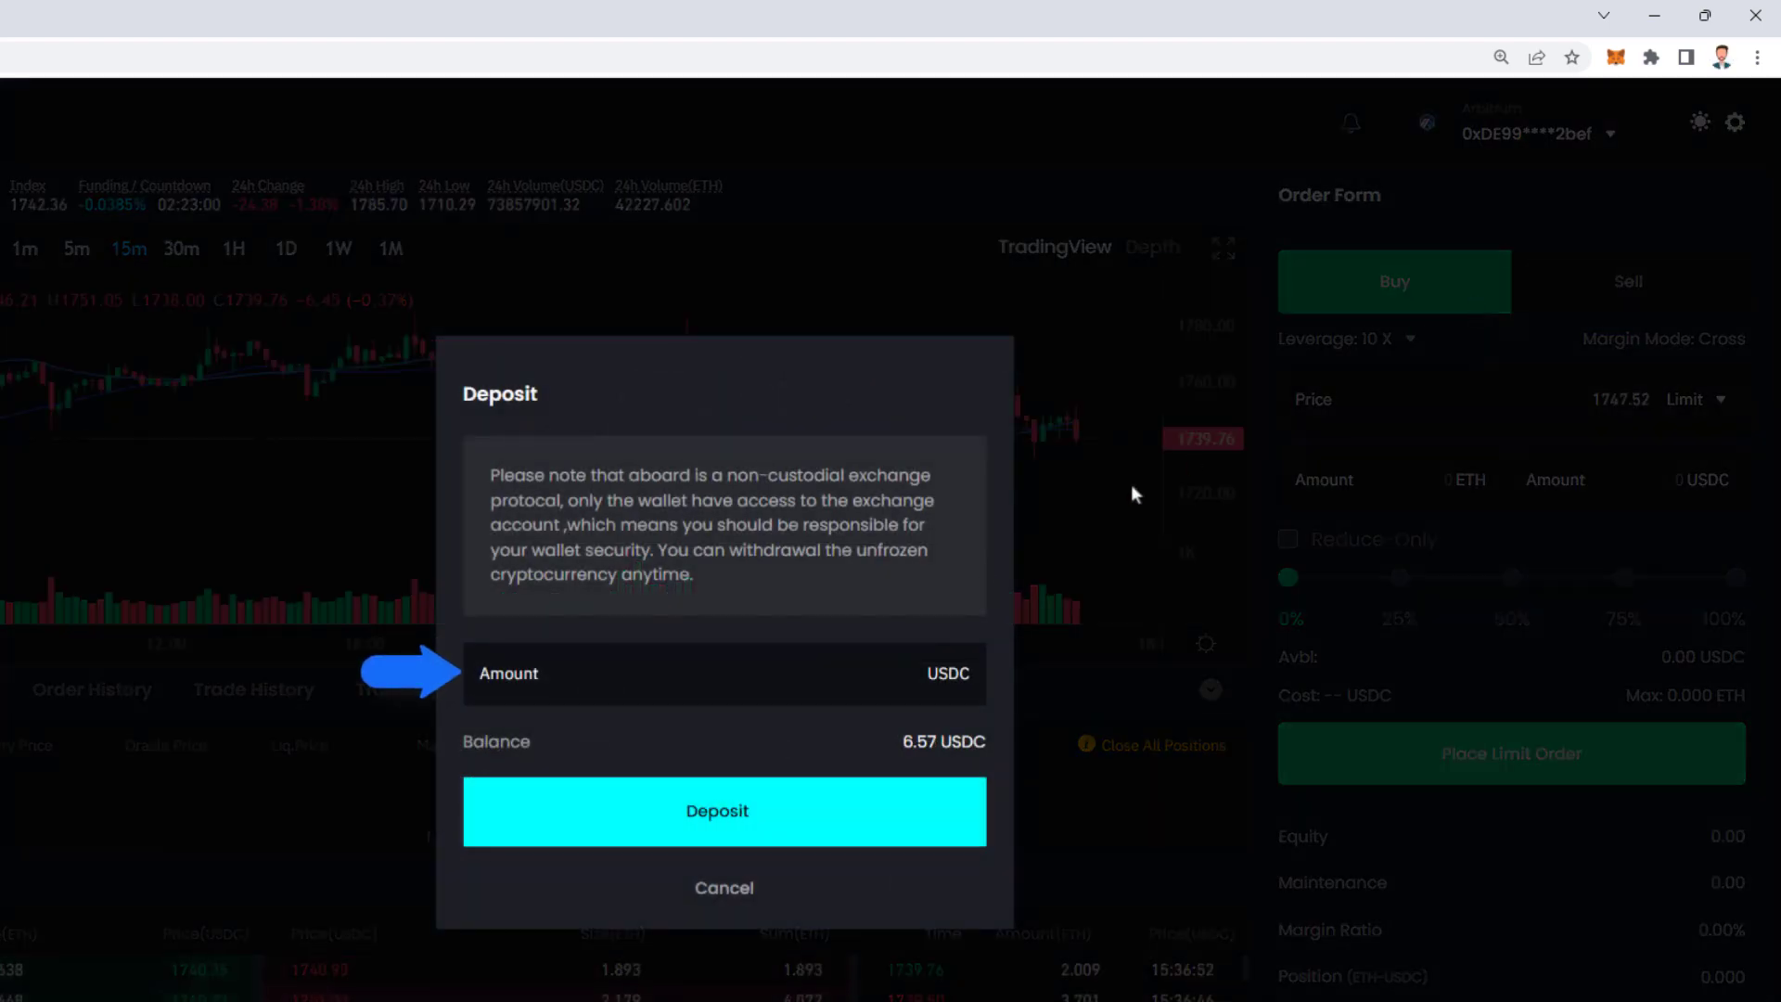
{"action": "left_click", "coordinate": [807, 675]}
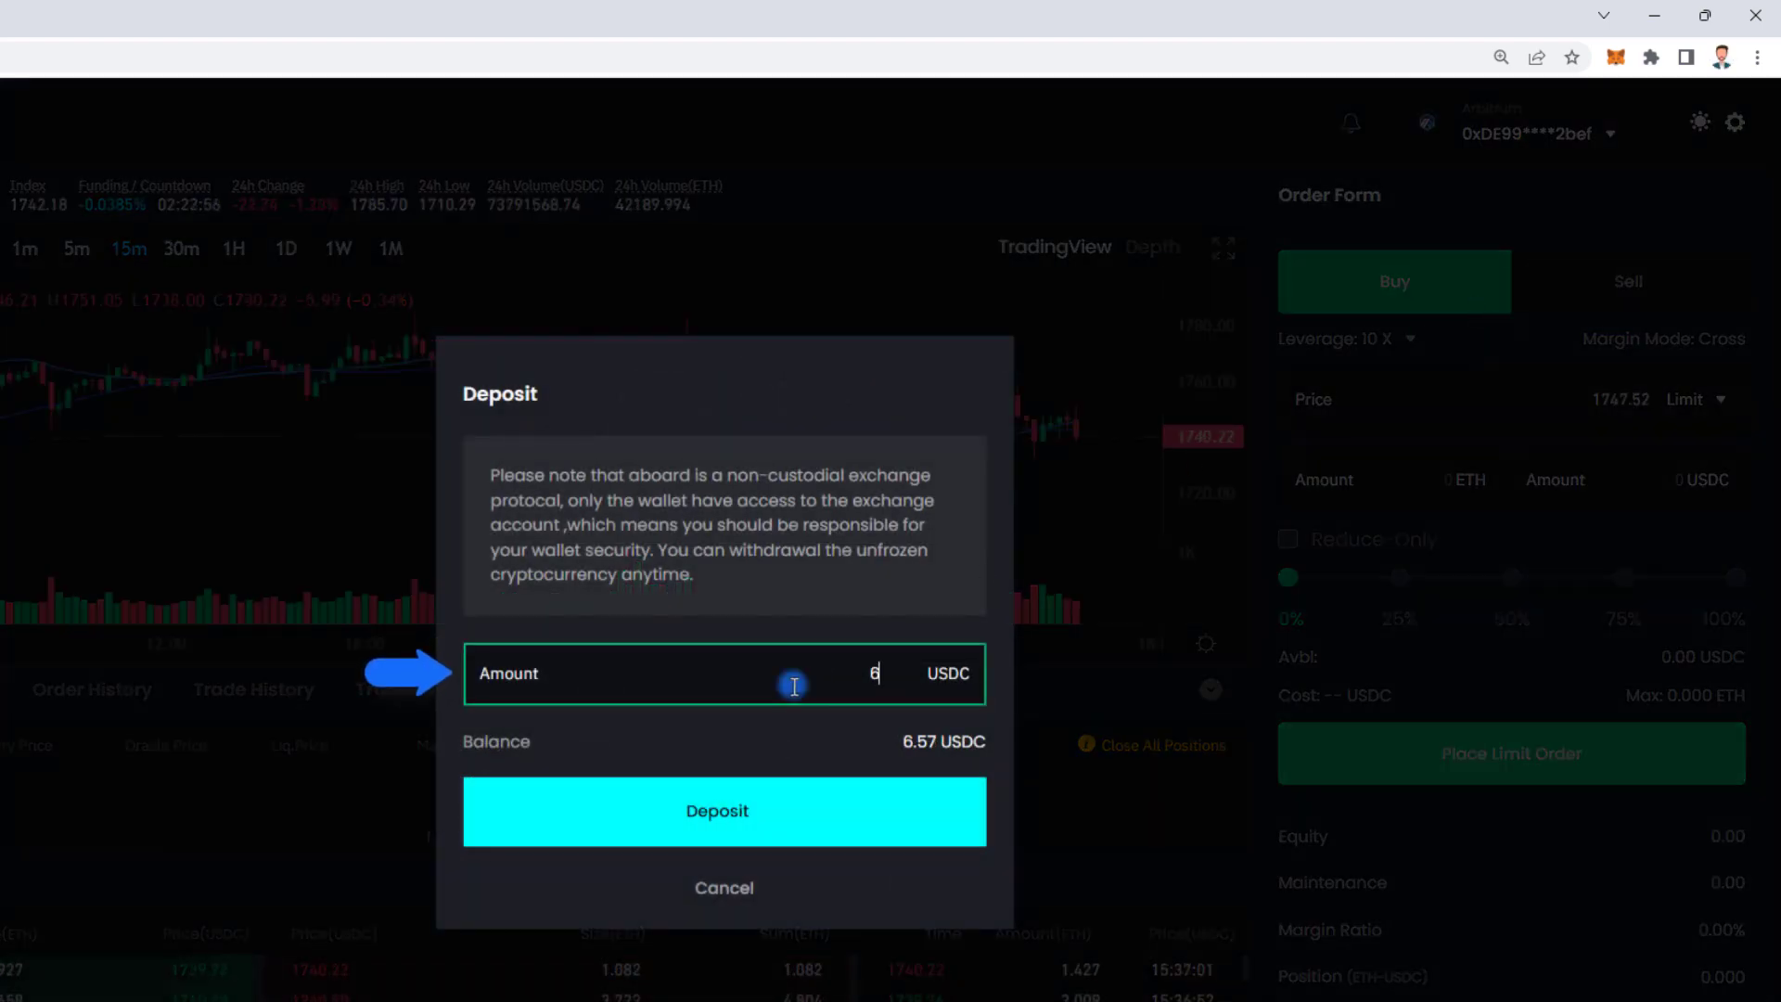
{"action": "left_click", "coordinate": [737, 829]}
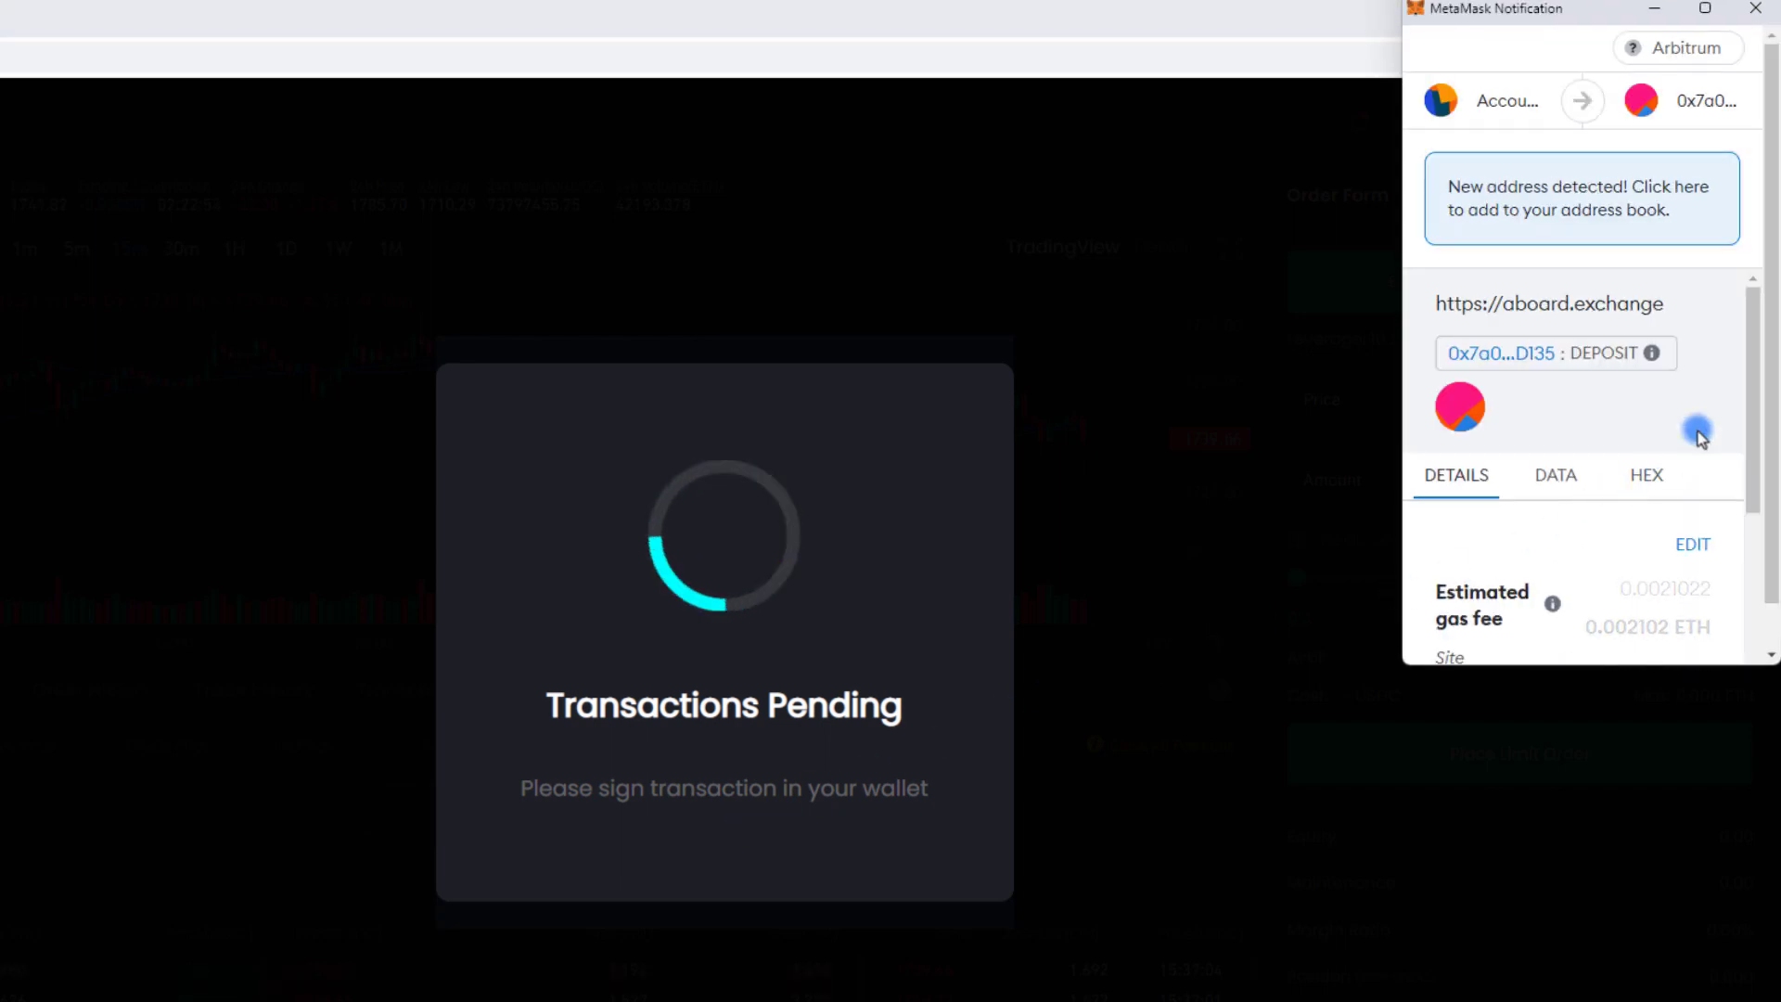
{"action": "scroll", "coordinate": [1701, 436], "scroll_direction": "down", "scroll_amount": 6}
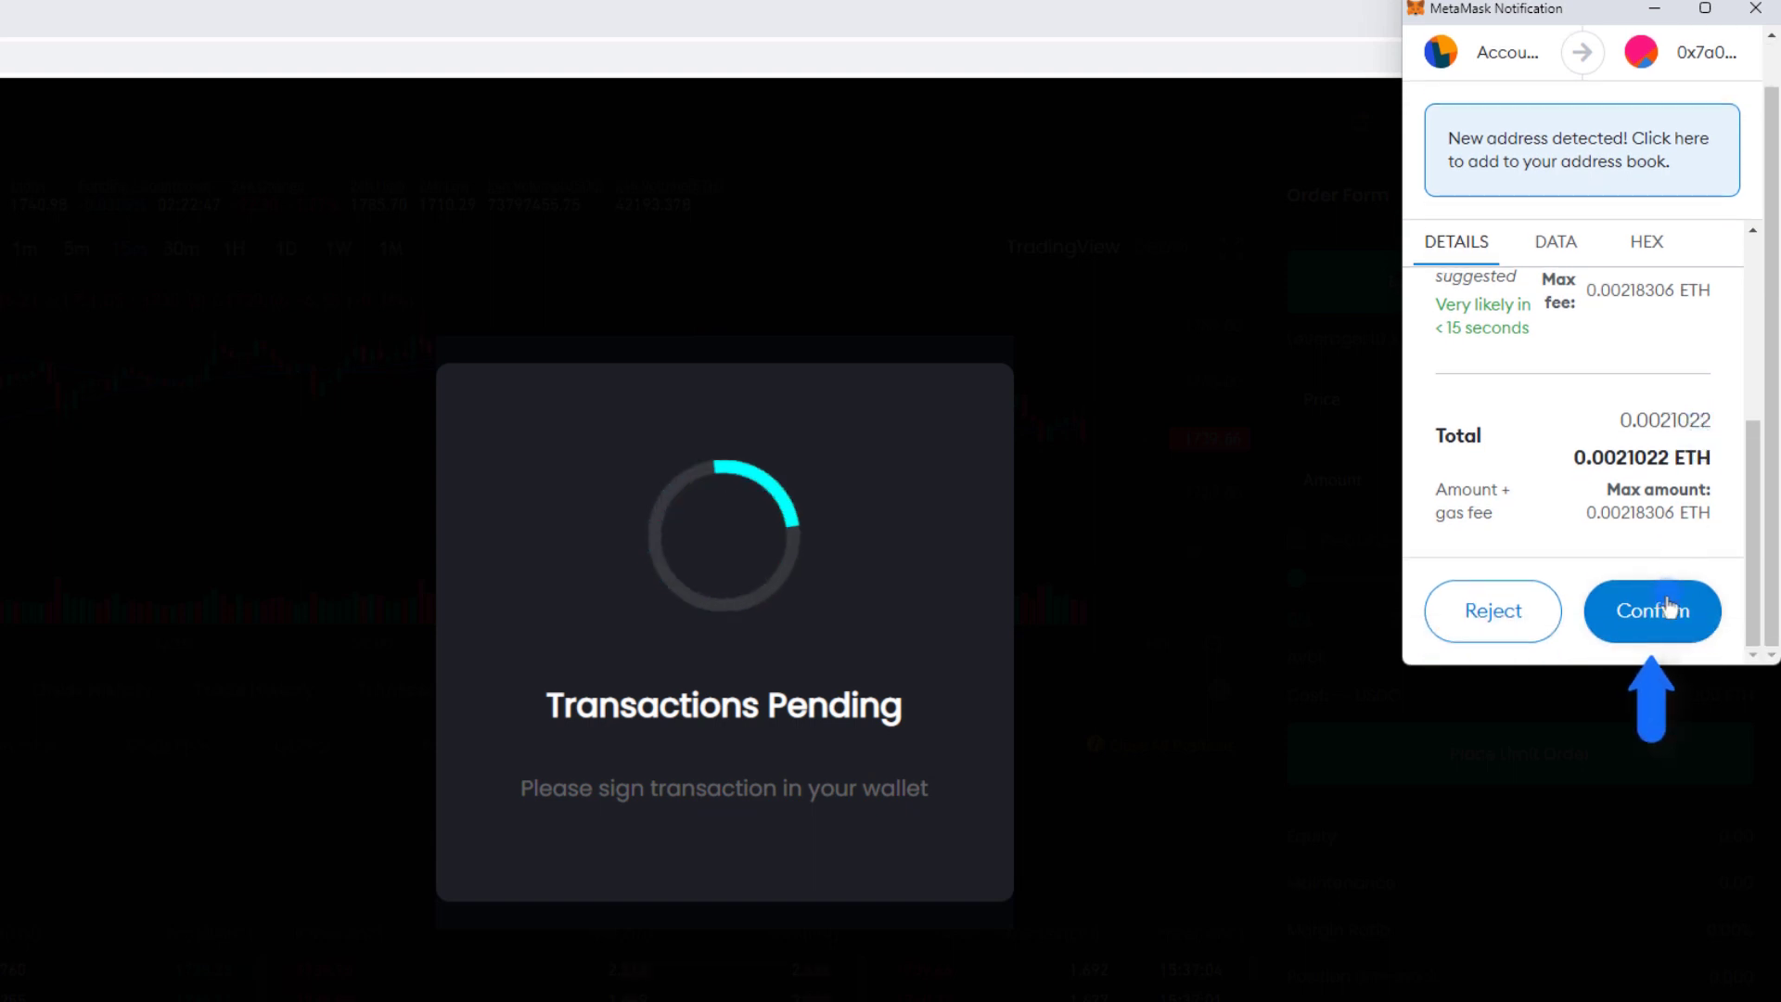
{"action": "left_click", "coordinate": [1666, 608]}
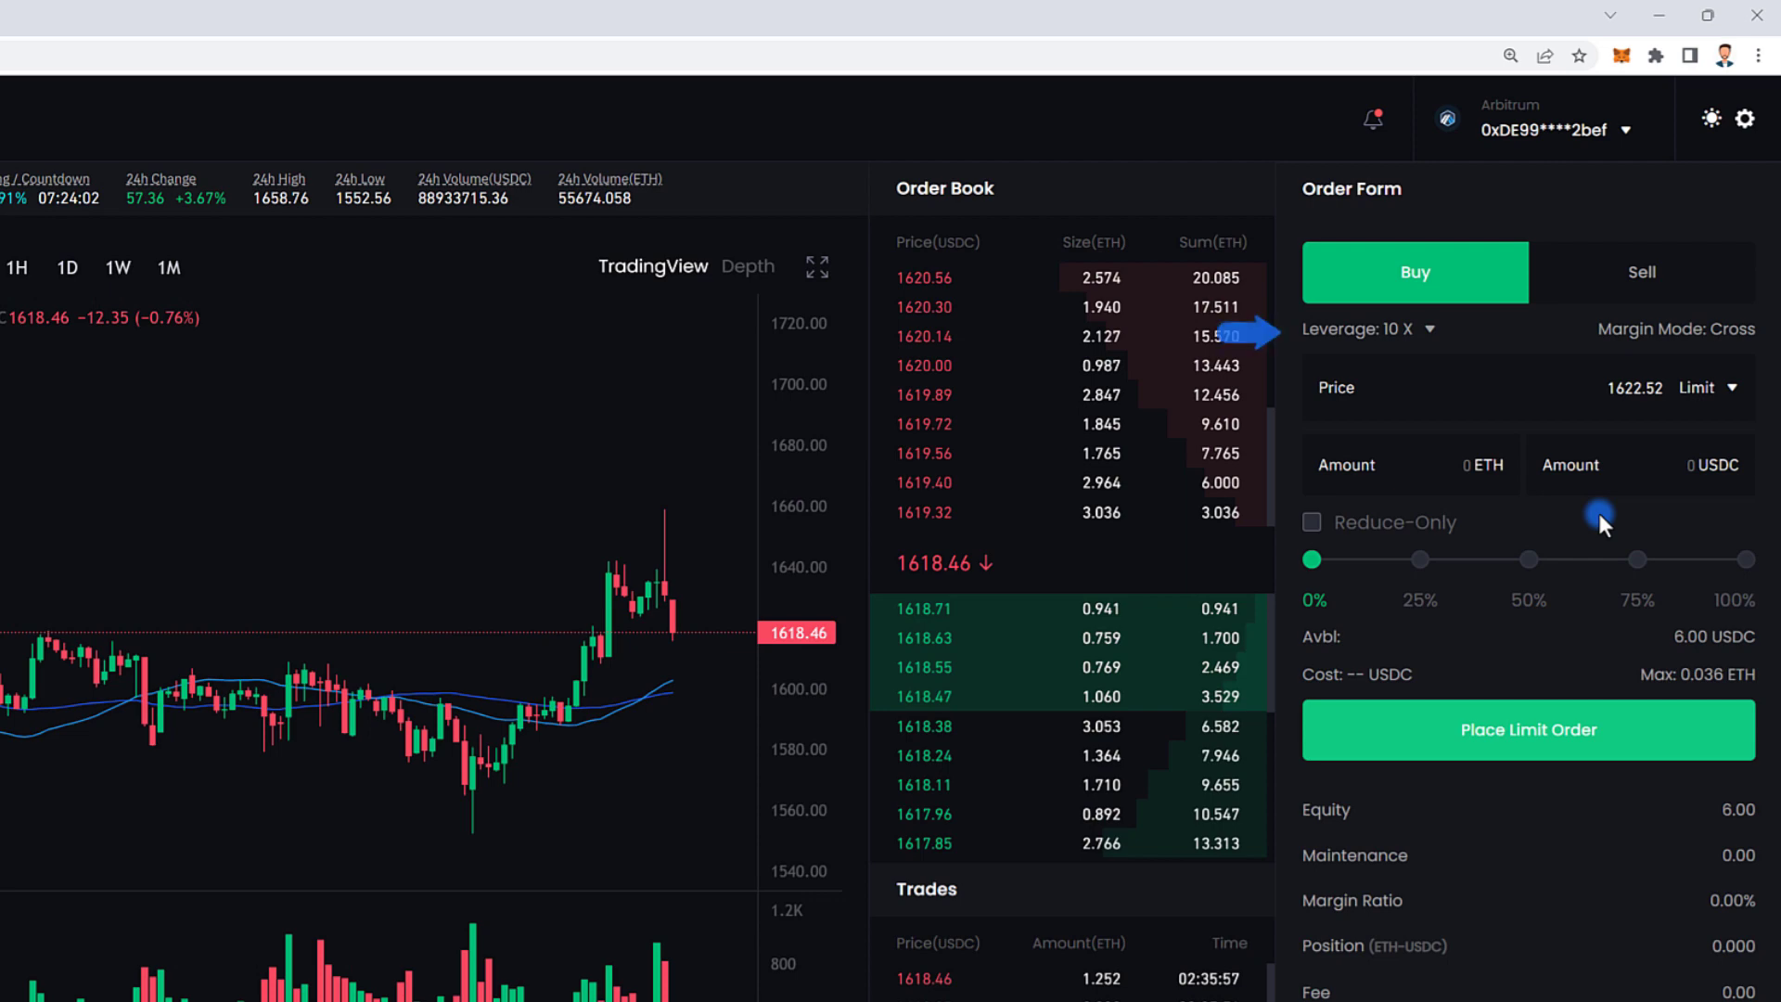
Set the leverage for the ETH-USDC order to 20X and confirm it.
{"action": "left_click", "coordinate": [1432, 331]}
{"action": "left_click", "coordinate": [749, 717]}
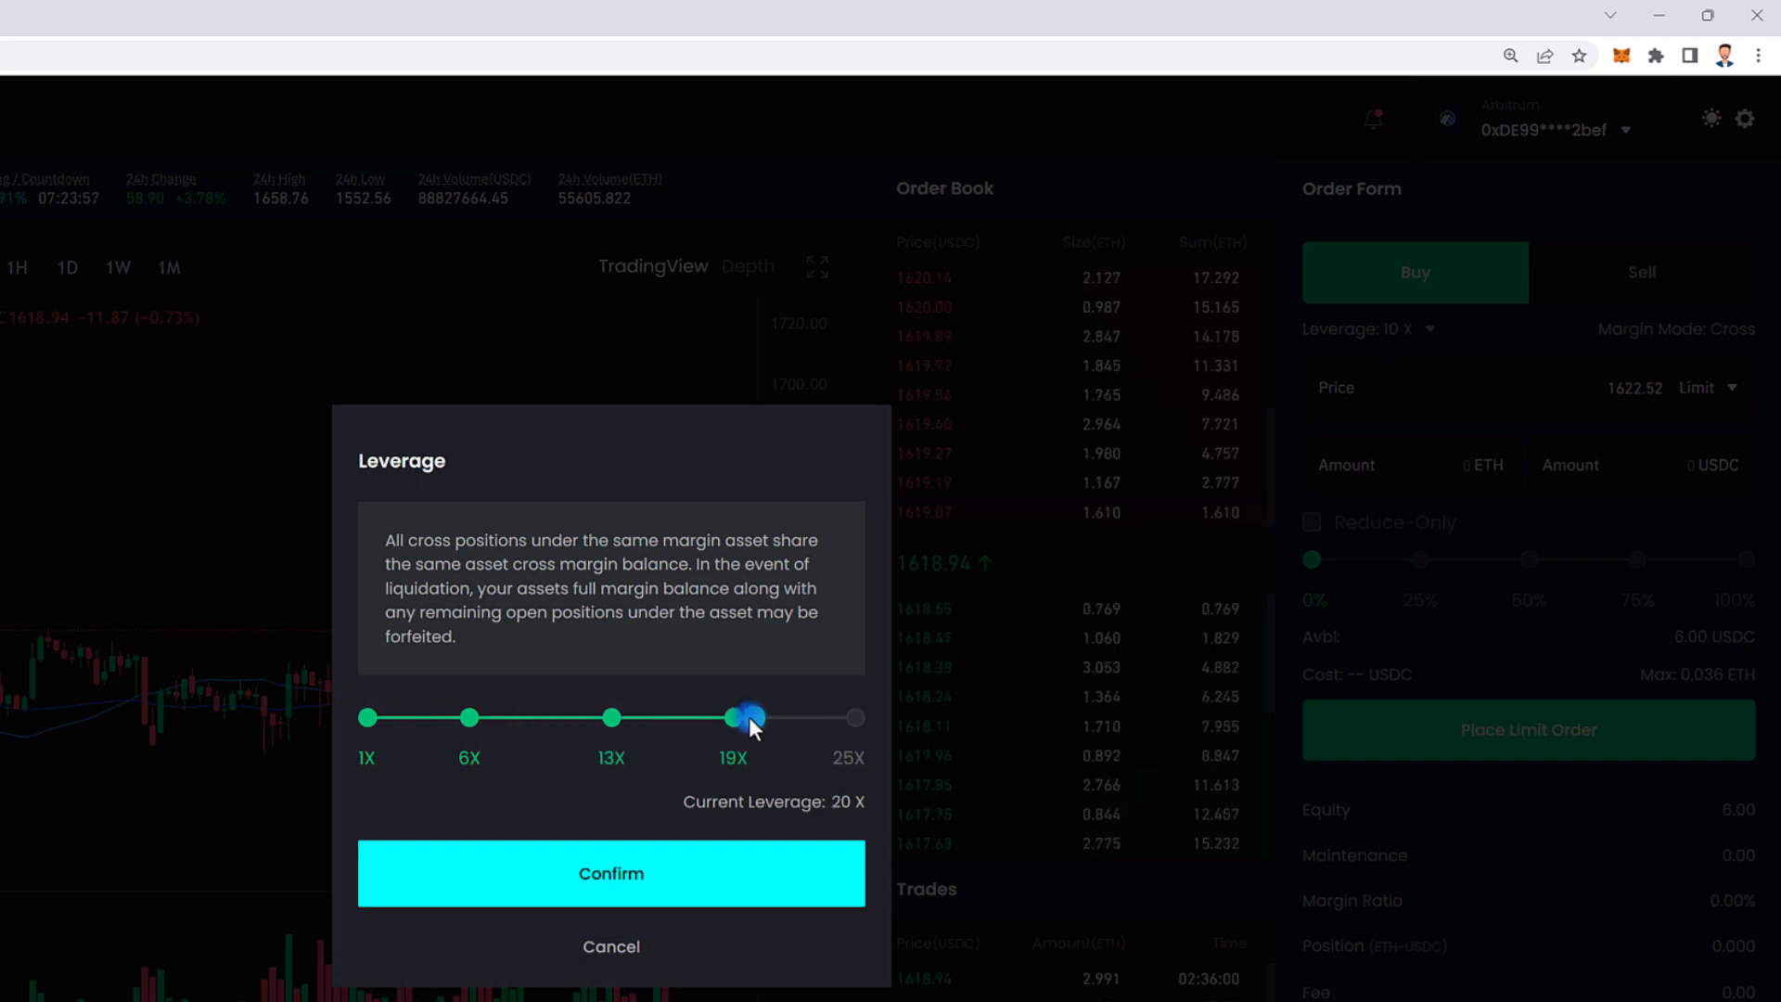
{"action": "left_click", "coordinate": [645, 873]}
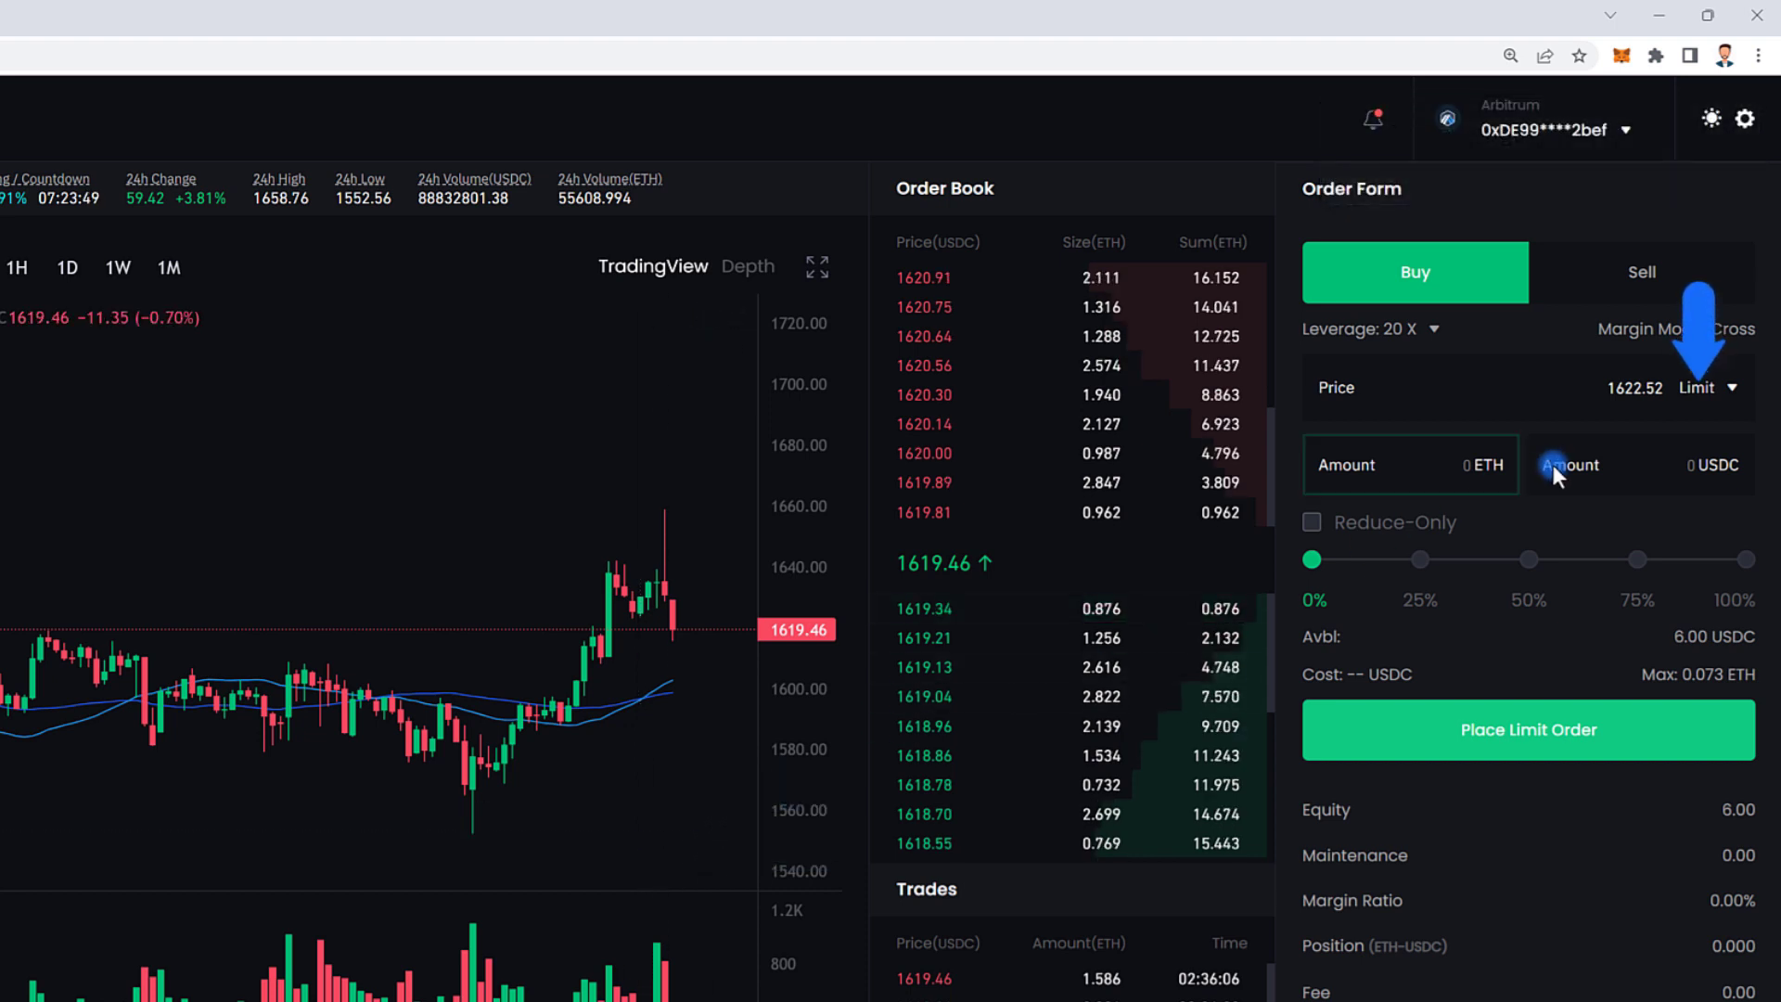
Switch the order type to Market, size the ETH-USDC buy at 50% and place the order.
{"action": "left_click", "coordinate": [1698, 387]}
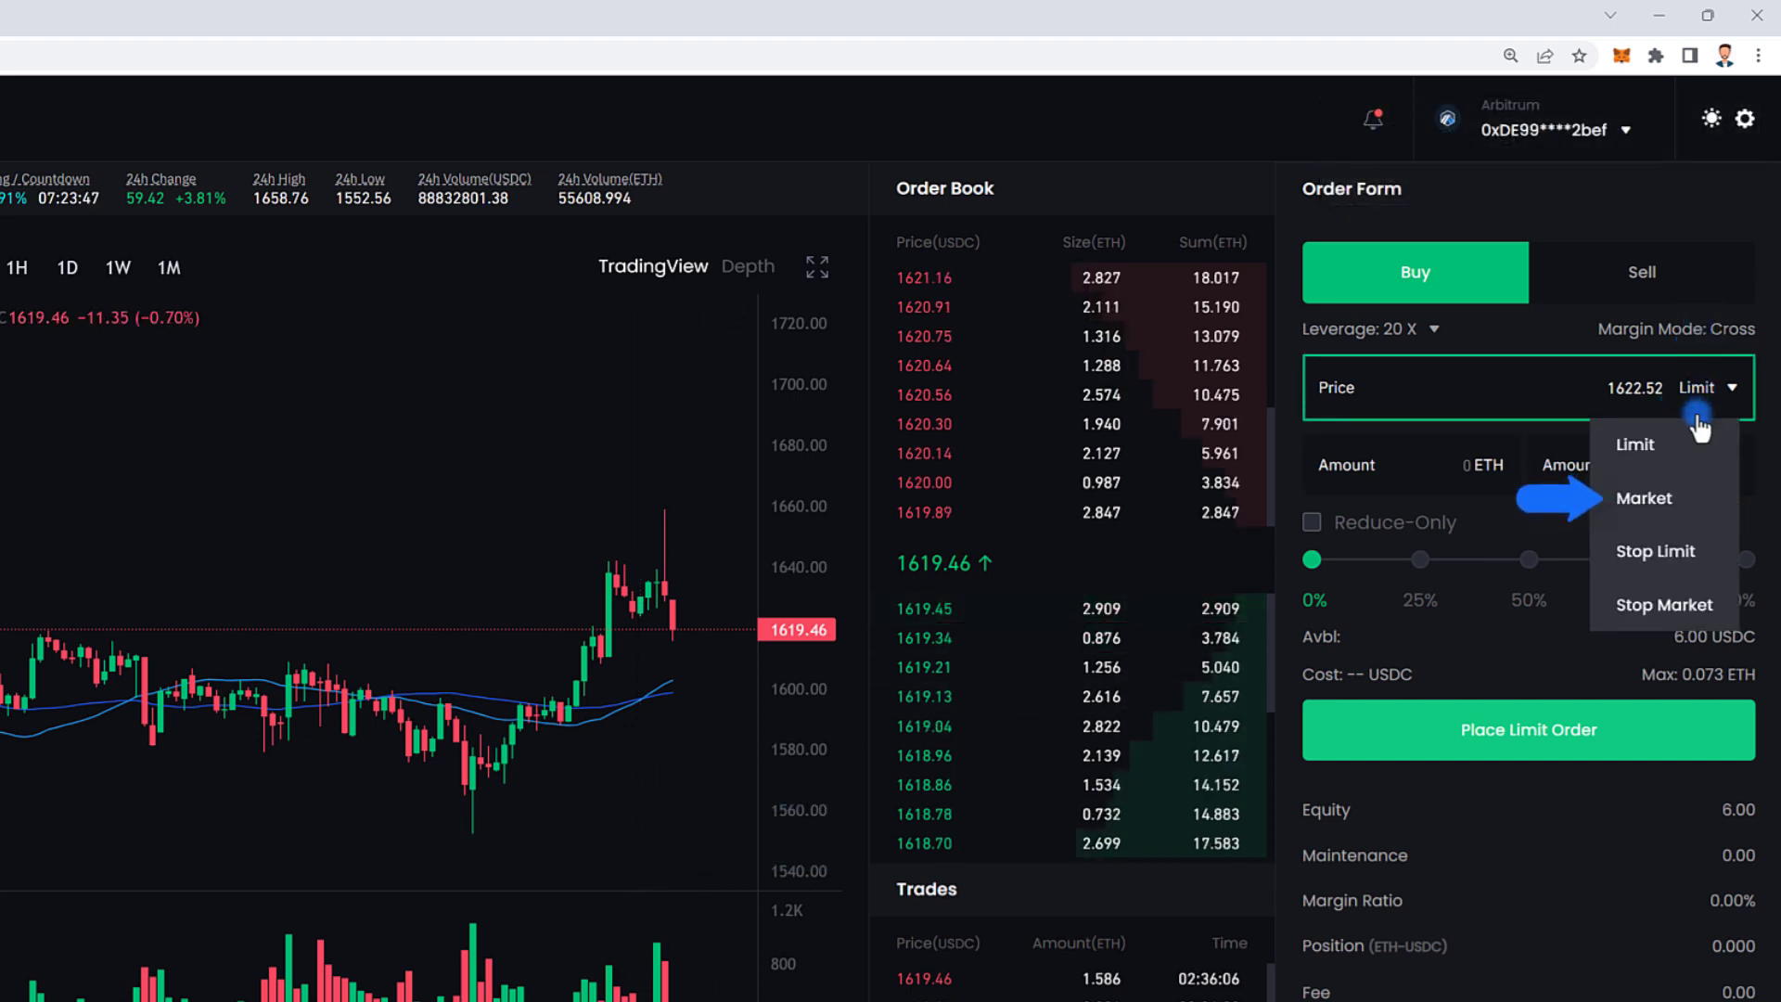
{"action": "left_click", "coordinate": [1665, 502]}
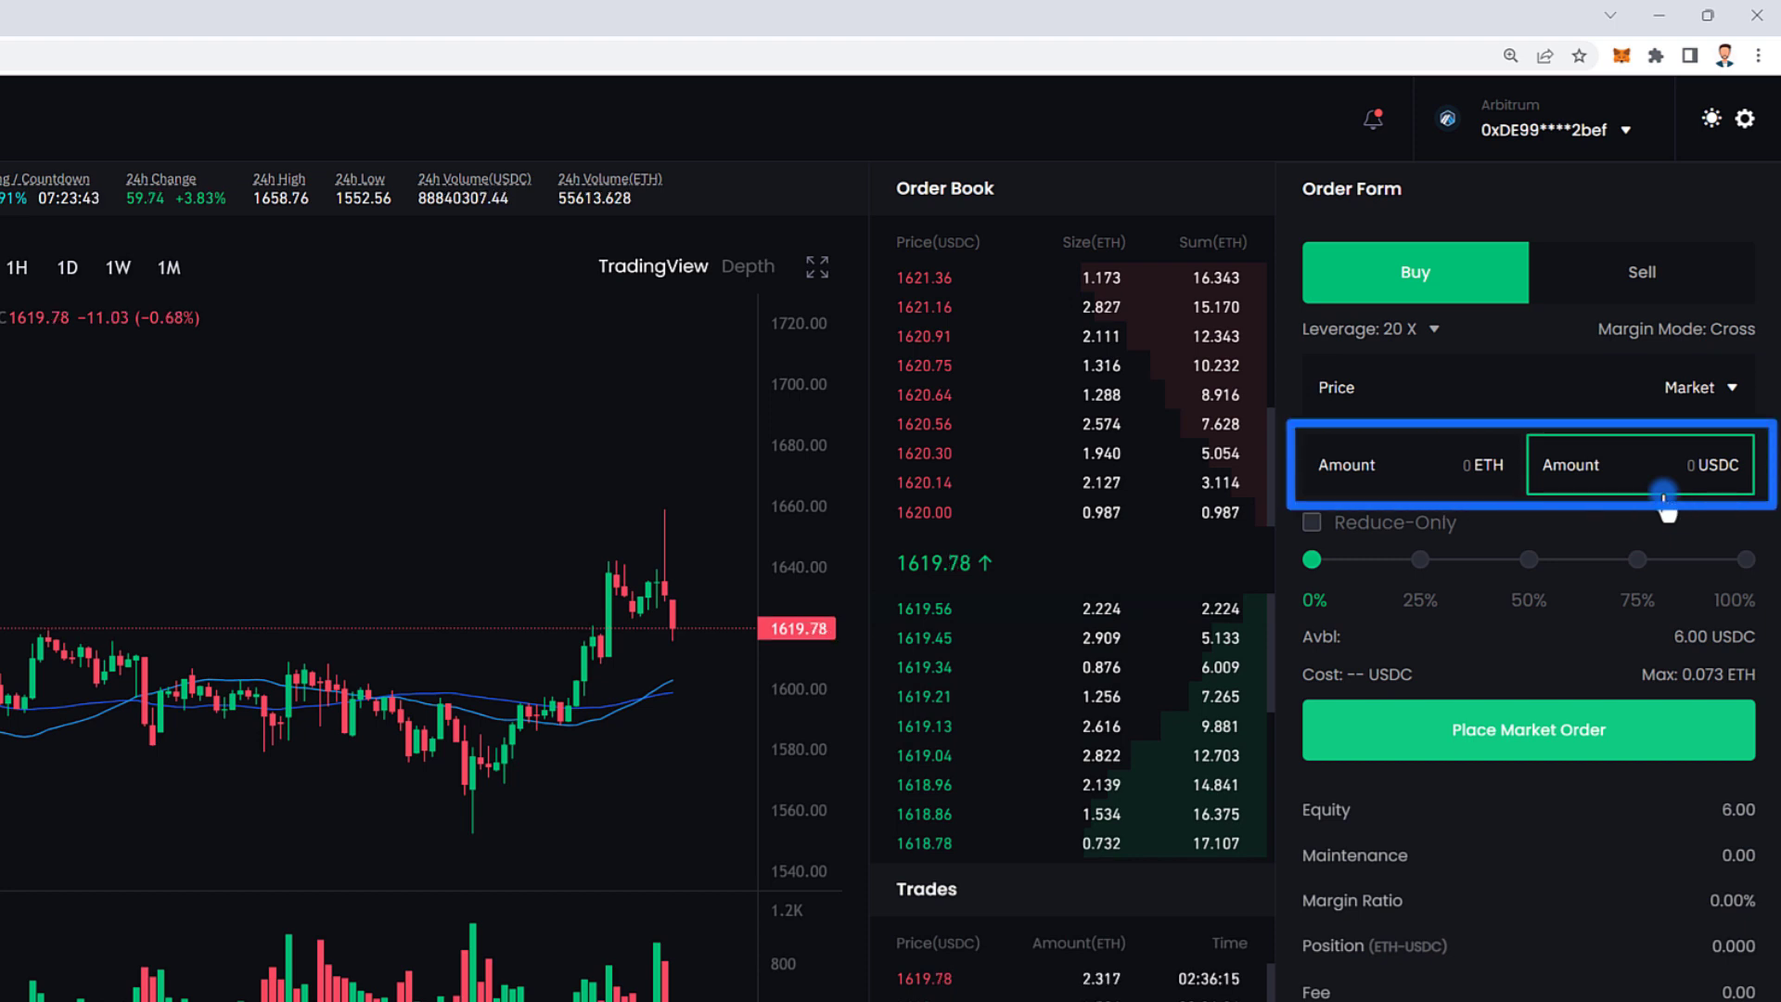
{"action": "left_click", "coordinate": [1527, 561]}
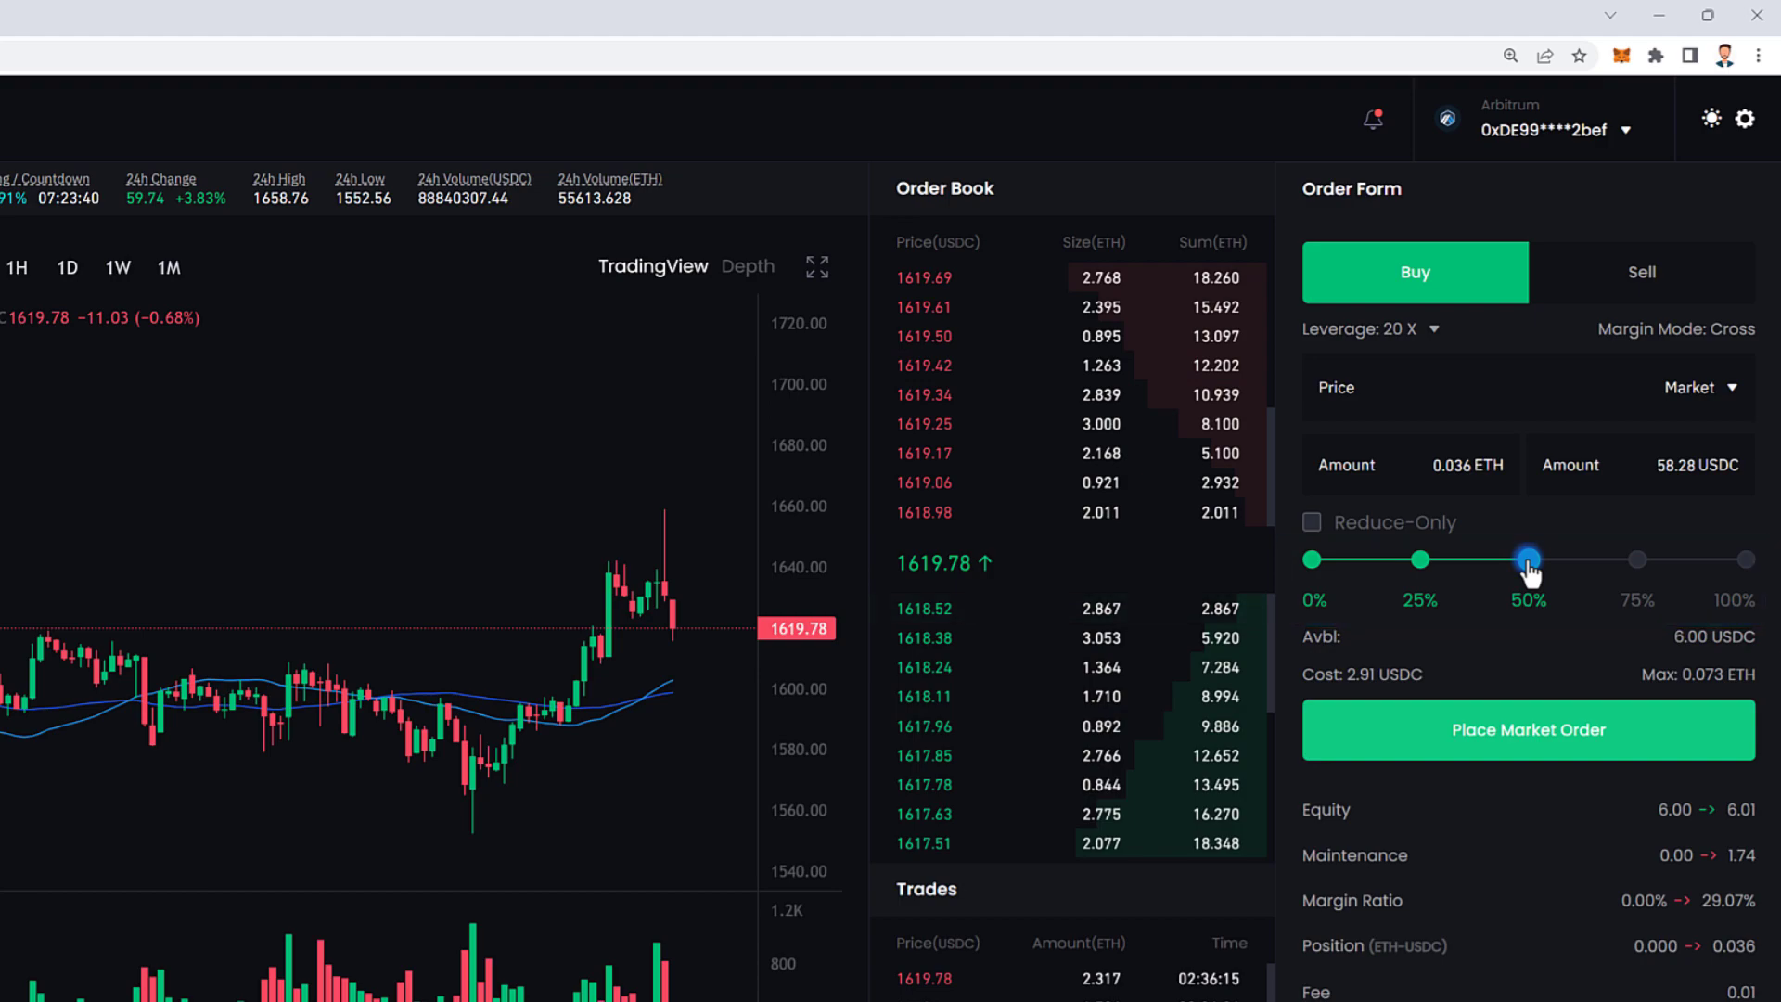
{"action": "left_click", "coordinate": [1527, 729]}
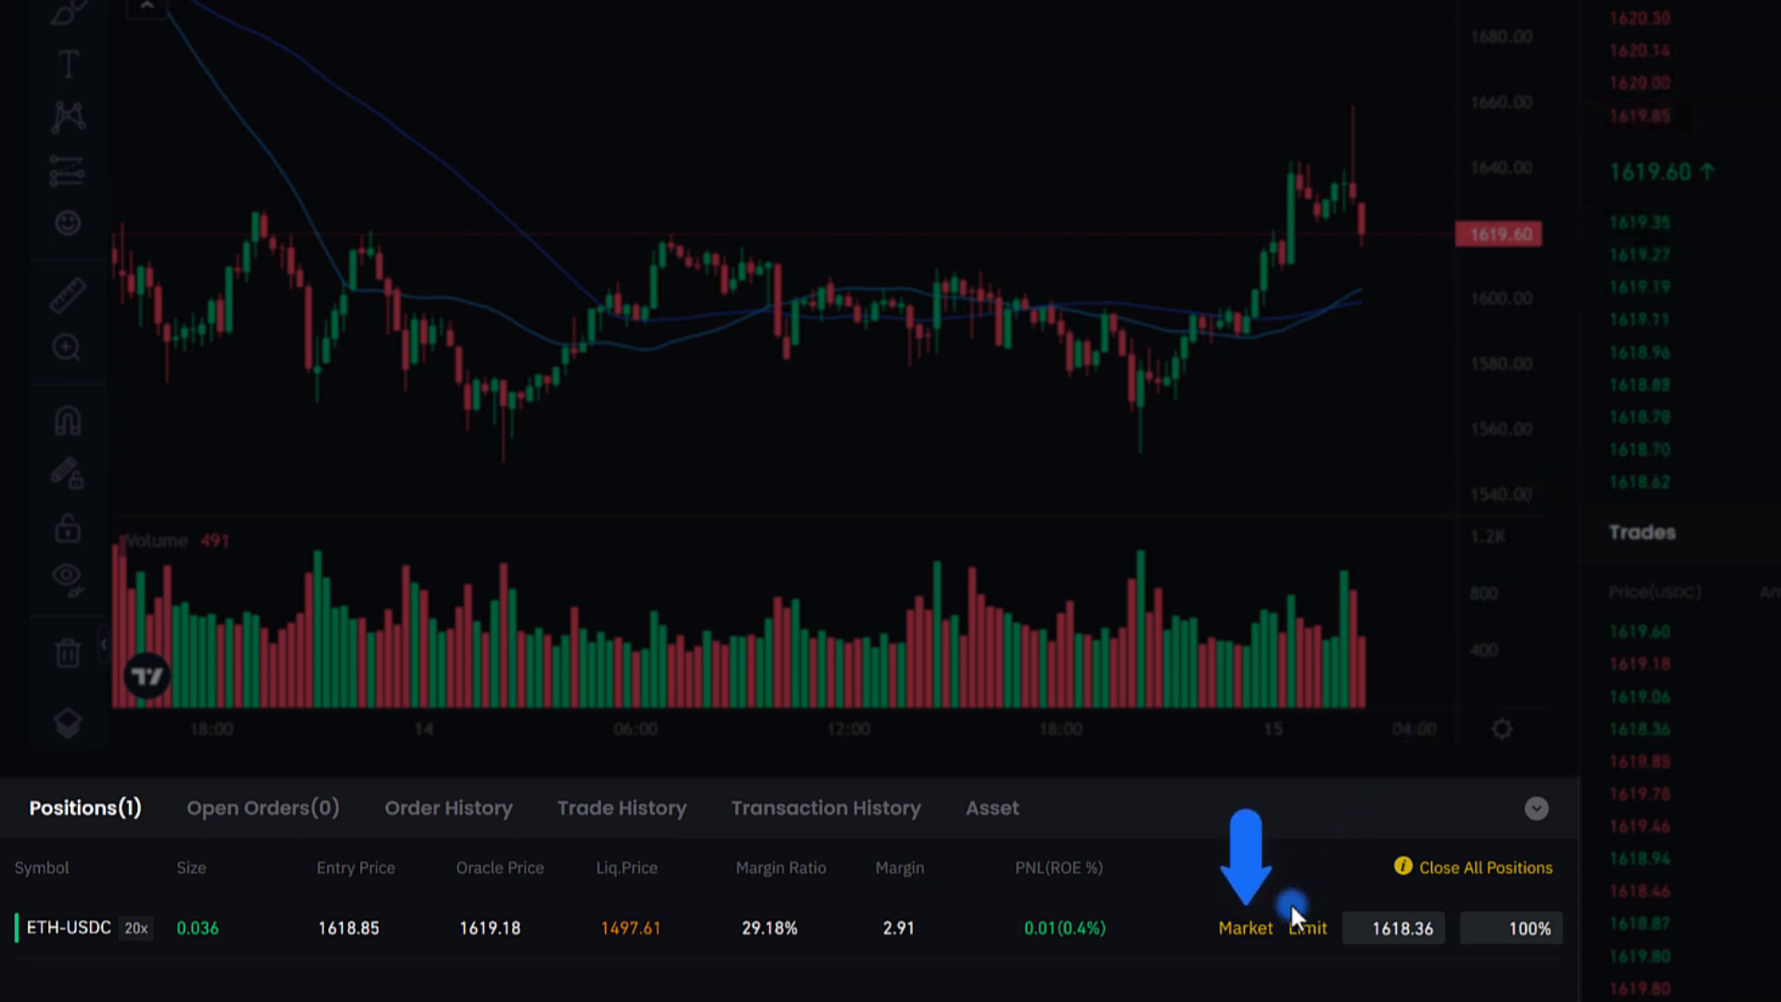
Close 100% of the open ETH-USDC position at market price and confirm the closure.
{"action": "left_click", "coordinate": [1246, 928]}
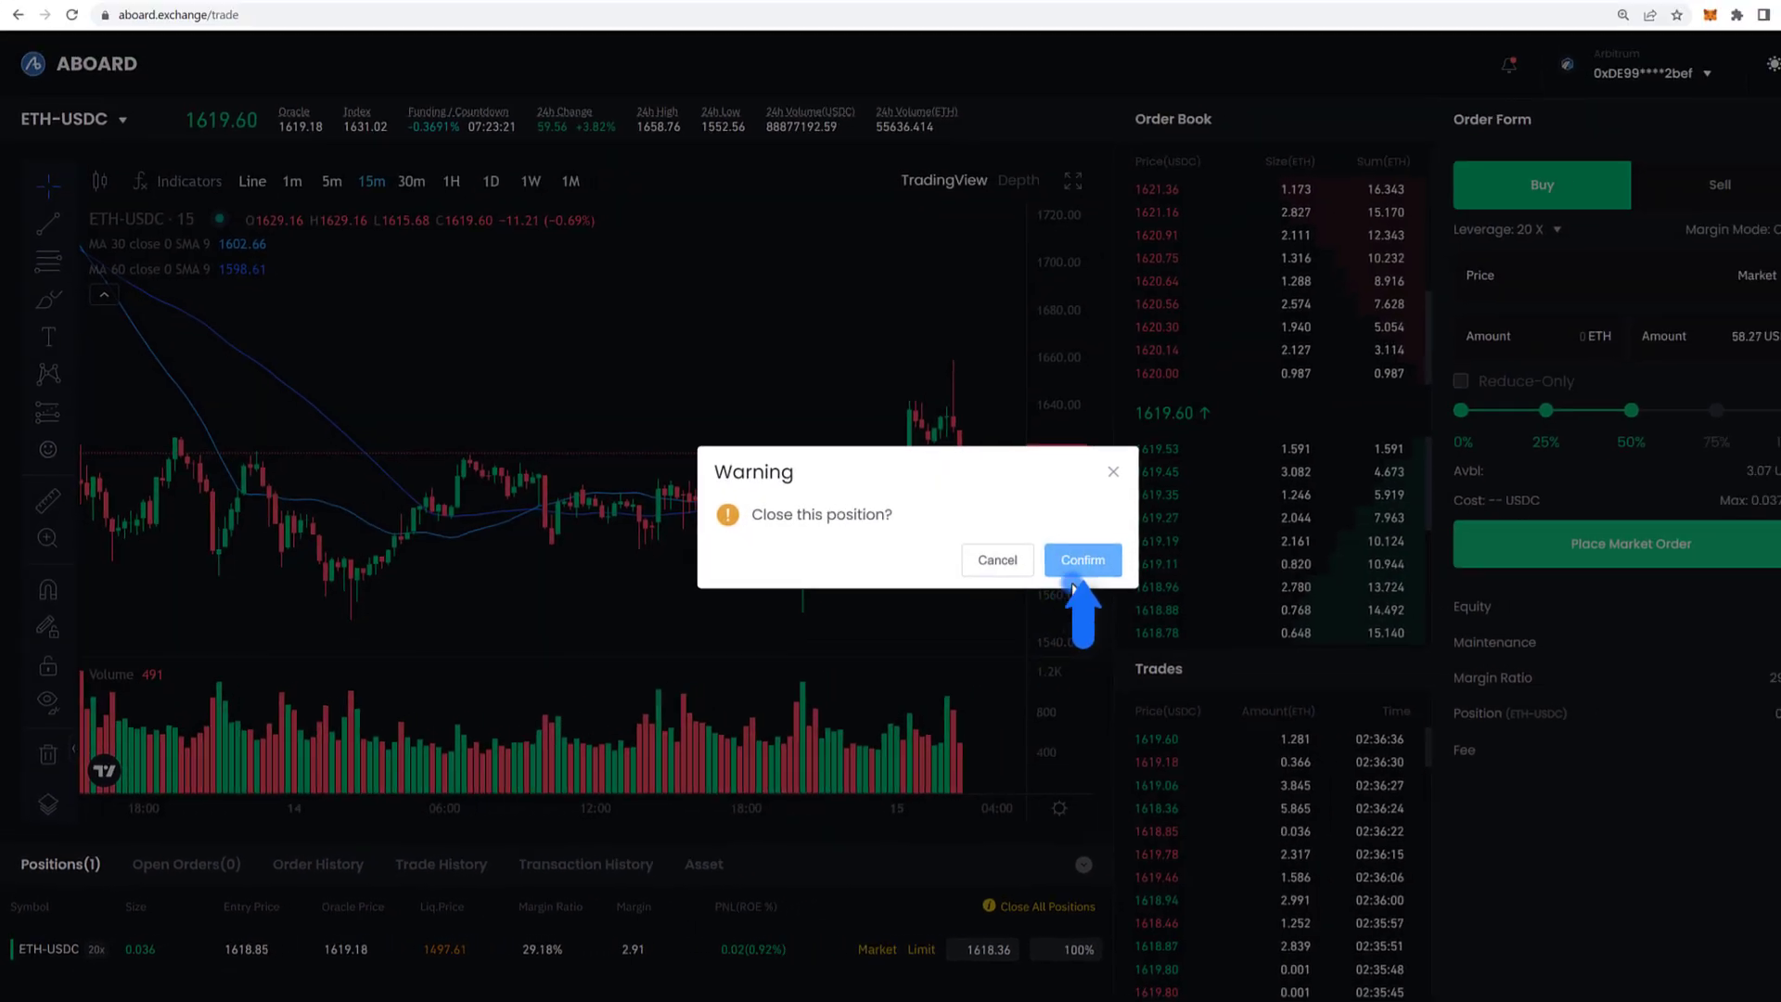
{"action": "left_click", "coordinate": [1078, 559]}
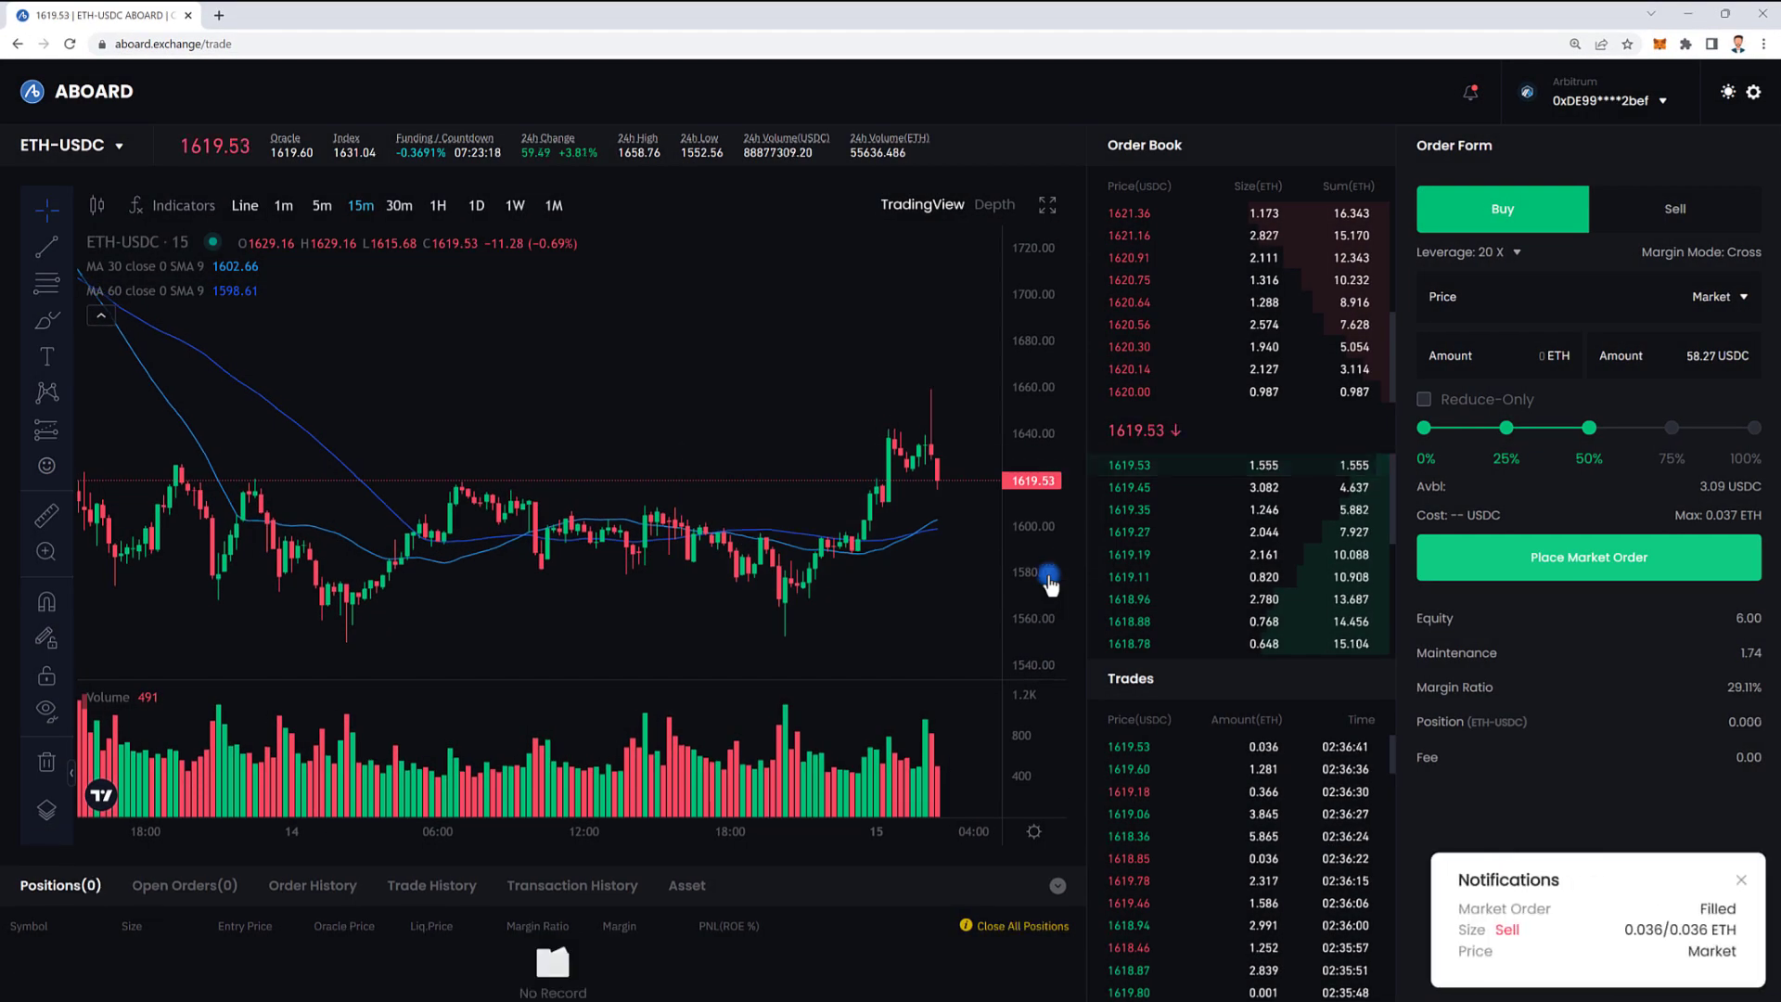